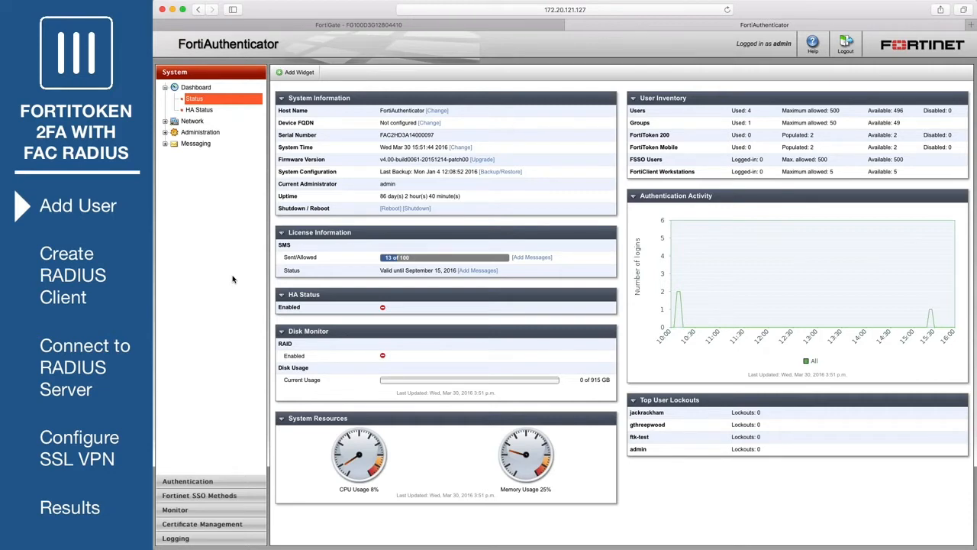
- Create a local user with a confirmed password and RADIUS authentication allowed
{"action": "left_click", "coordinate": [212, 482]}
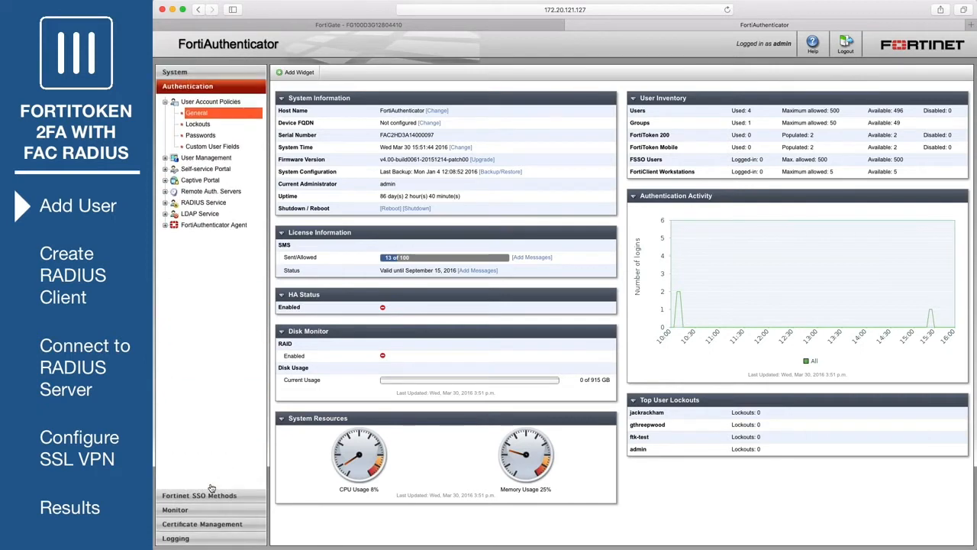
{"action": "left_click", "coordinate": [214, 159]}
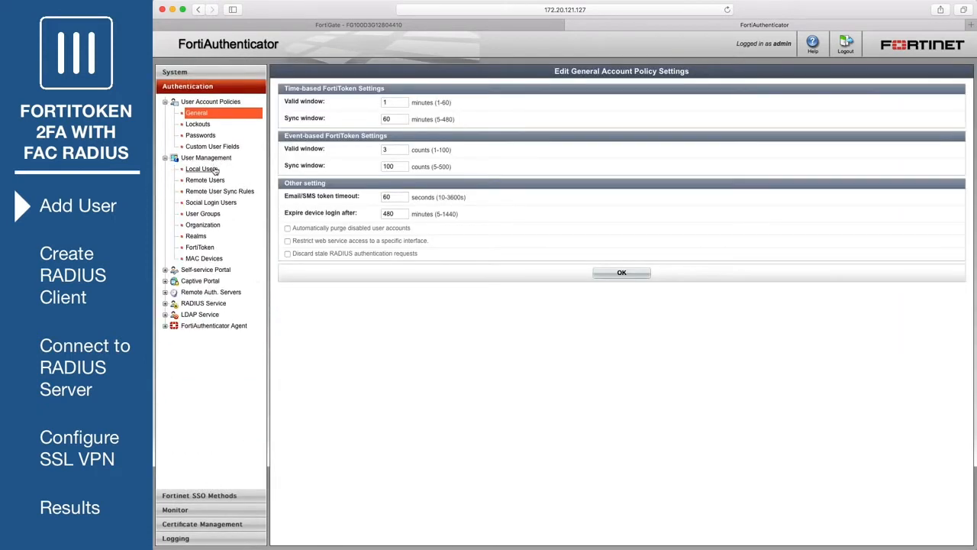
{"action": "left_click", "coordinate": [213, 169]}
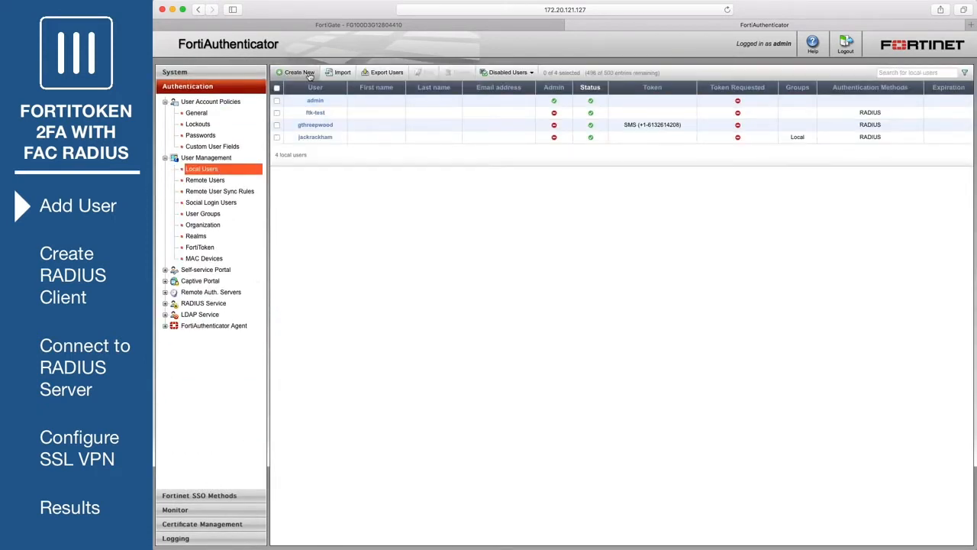
{"action": "left_click", "coordinate": [299, 71]}
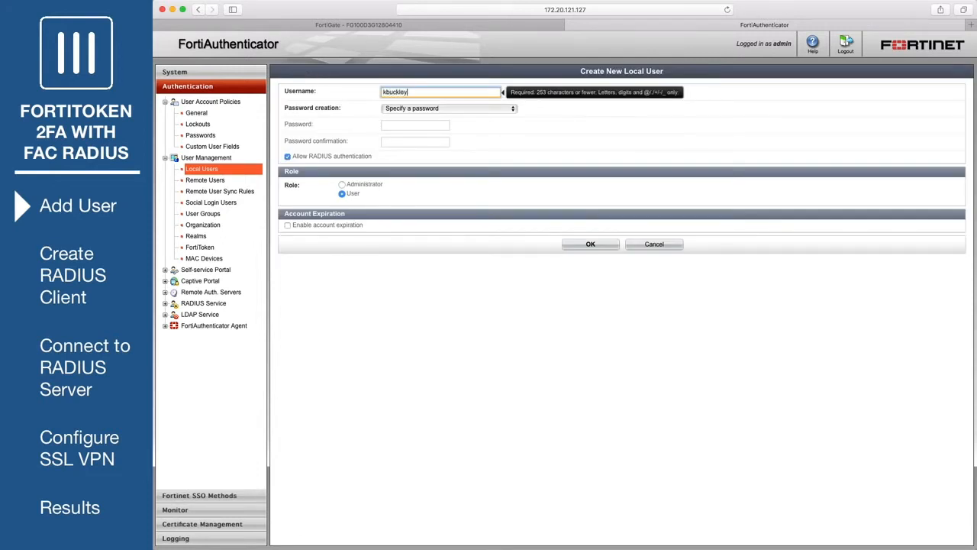
{"action": "left_click", "coordinate": [397, 125]}
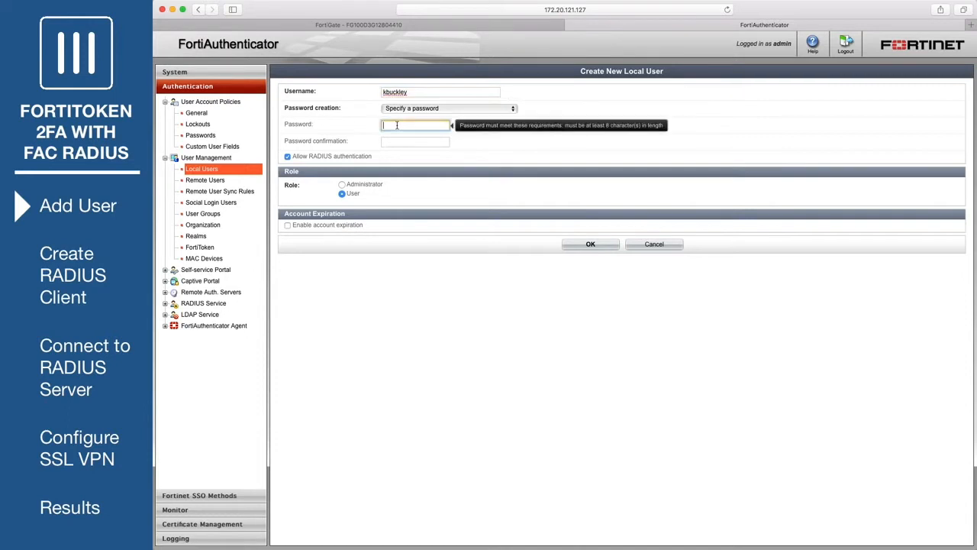
{"action": "key", "text": "Tab"}
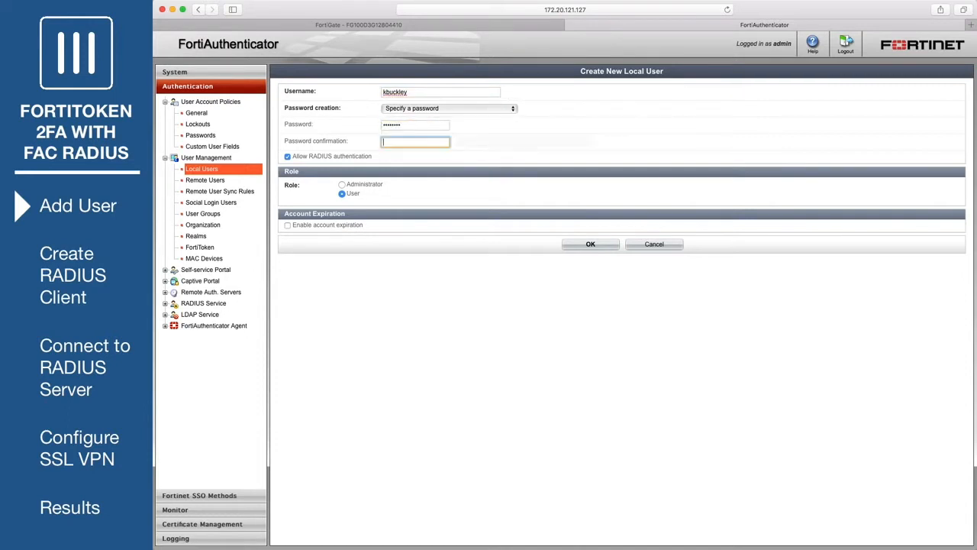
{"action": "type", "text": "••••"}
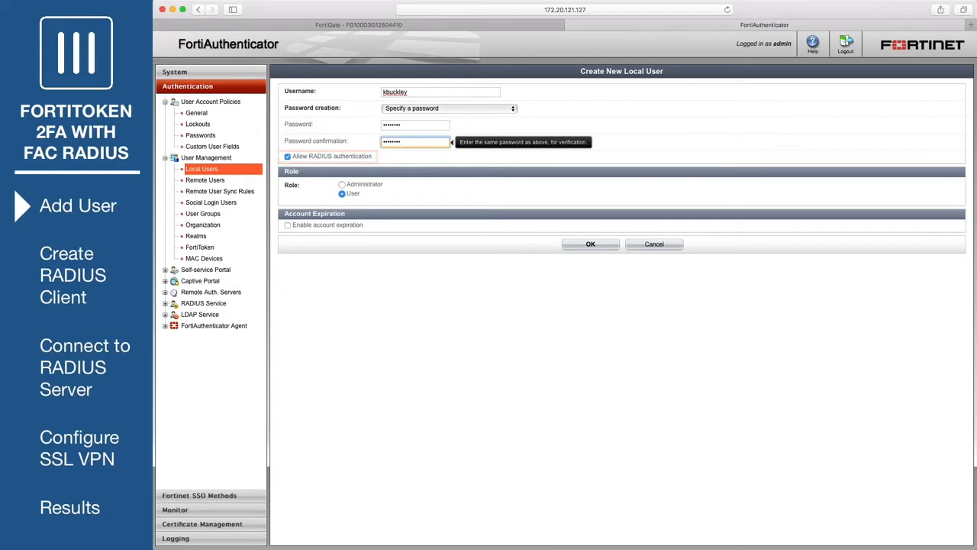
{"action": "left_click", "coordinate": [567, 244]}
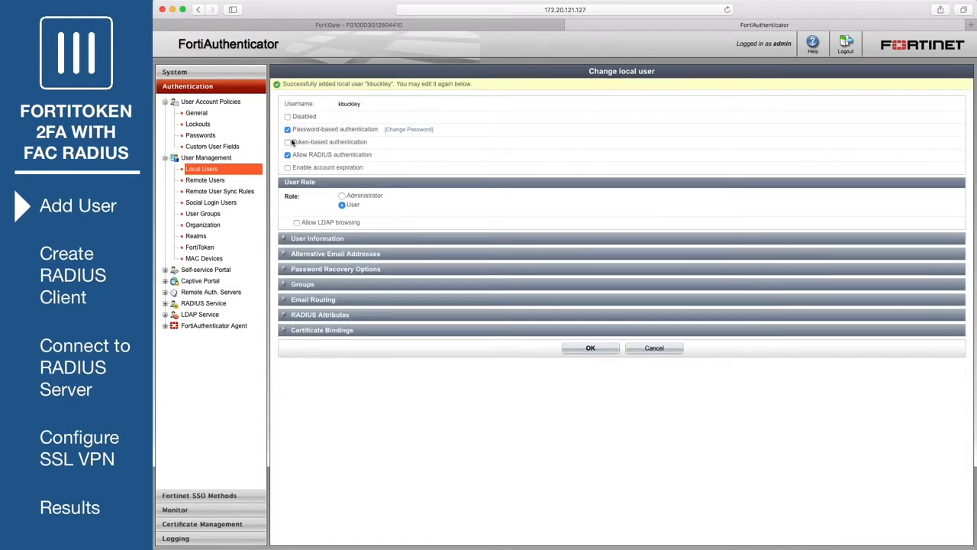
- Enable FortiToken token-based authentication for the user with the available FortiToken 200 assigned
{"action": "left_click", "coordinate": [288, 143]}
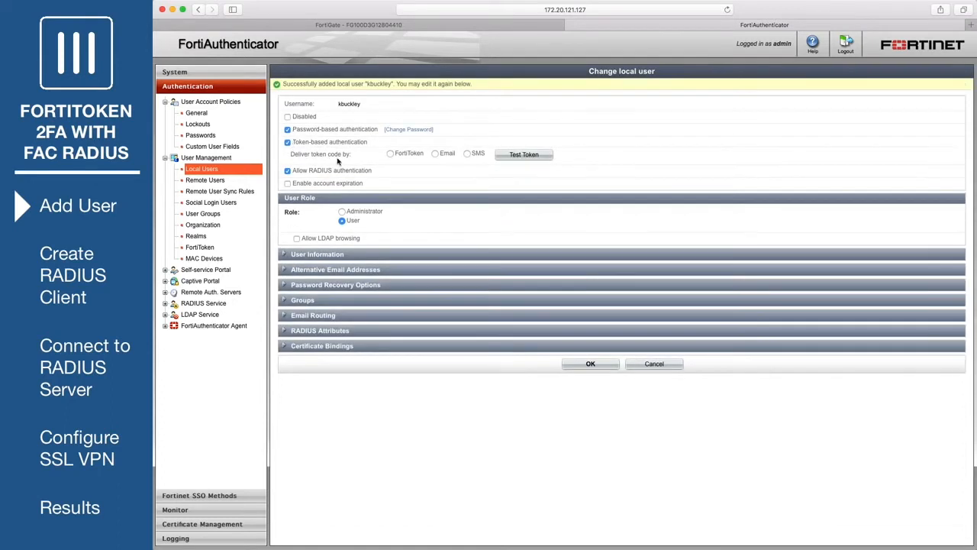
{"action": "left_click", "coordinate": [391, 154]}
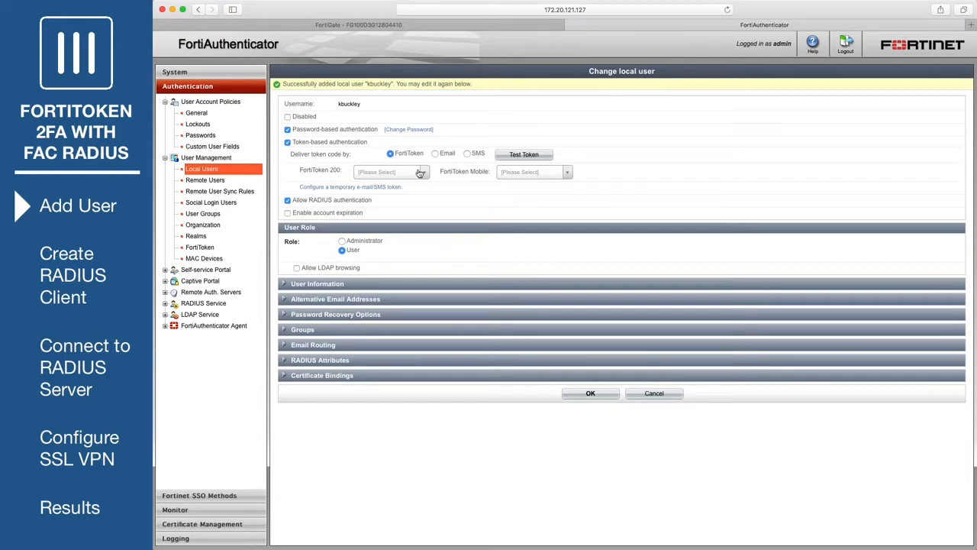
{"action": "left_click", "coordinate": [419, 174]}
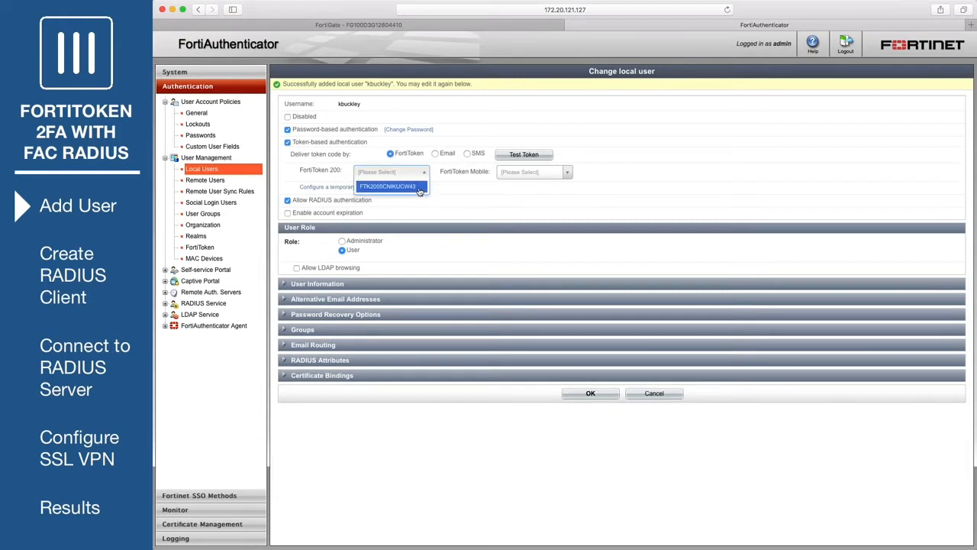
{"action": "left_click", "coordinate": [419, 188]}
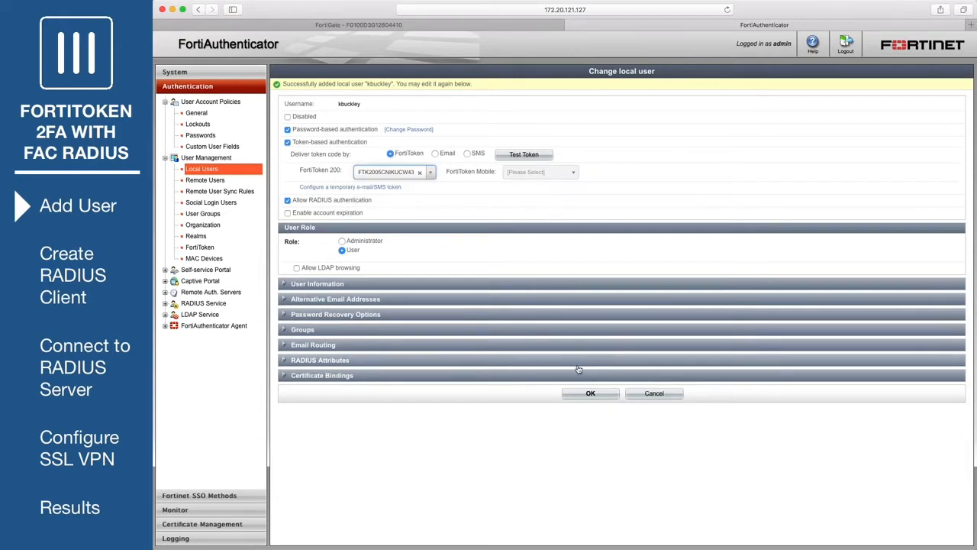
{"action": "left_click", "coordinate": [578, 395]}
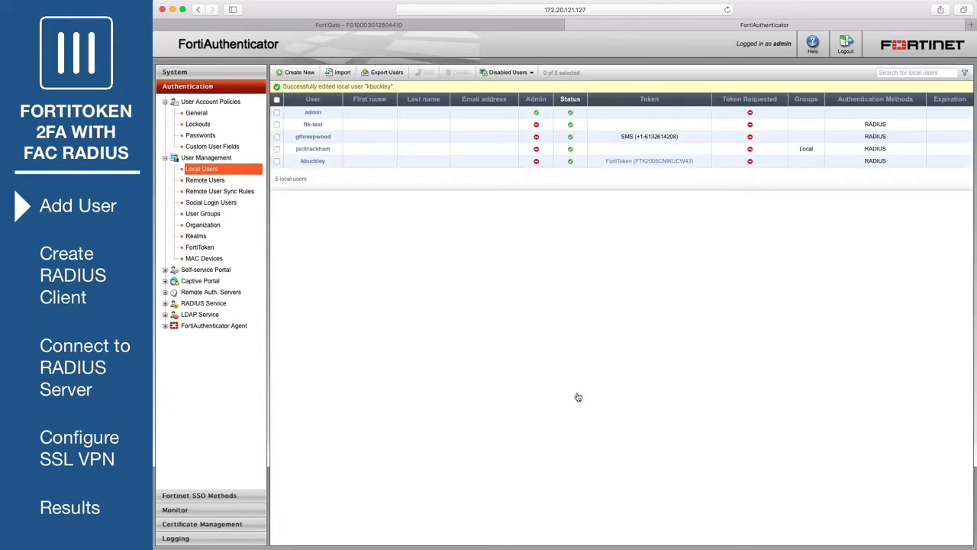
- Create user group RemoteFTKUsers with the new token user as its selected member
{"action": "left_click", "coordinate": [215, 216]}
{"action": "left_click", "coordinate": [292, 74]}
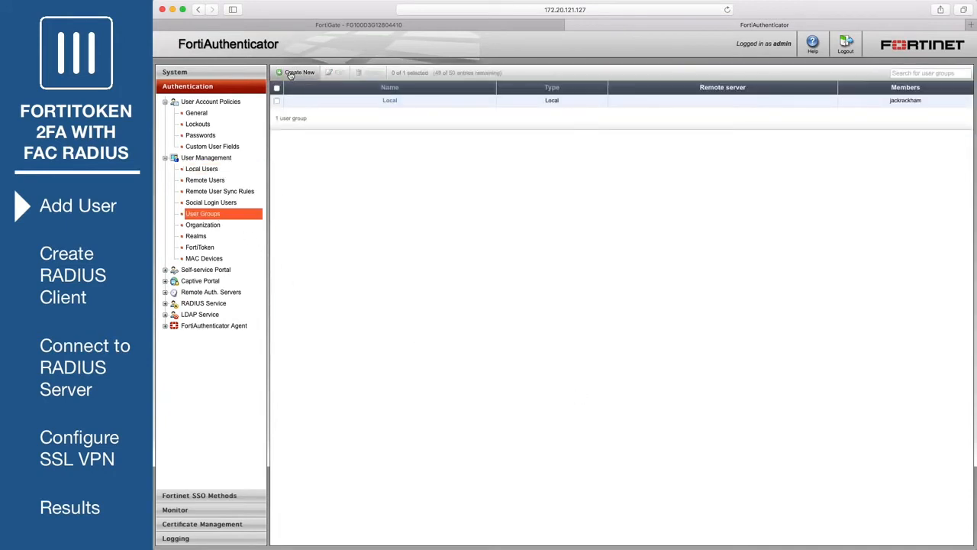
{"action": "type", "text": "RemoteFTKUse"}
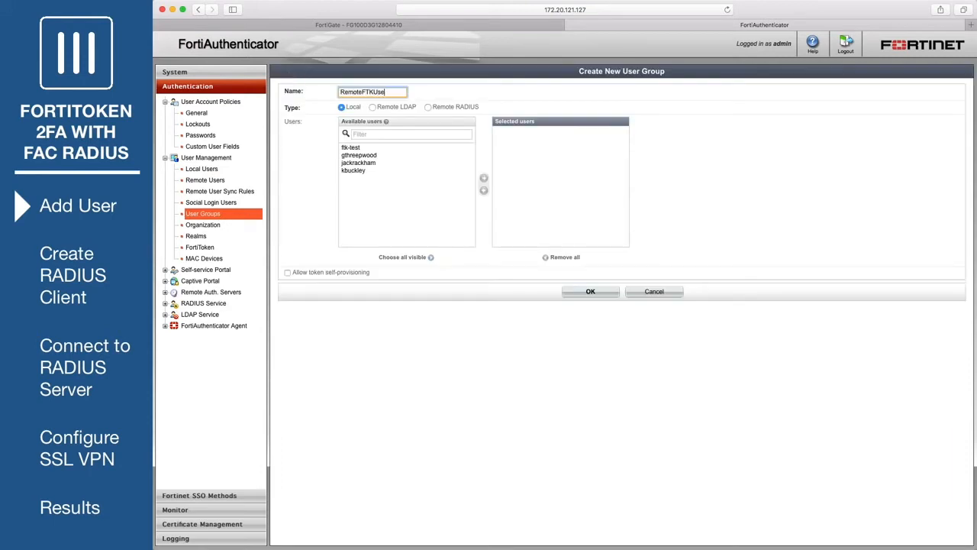
{"action": "type", "text": "rs"}
{"action": "left_click", "coordinate": [357, 171]}
{"action": "left_click", "coordinate": [484, 182]}
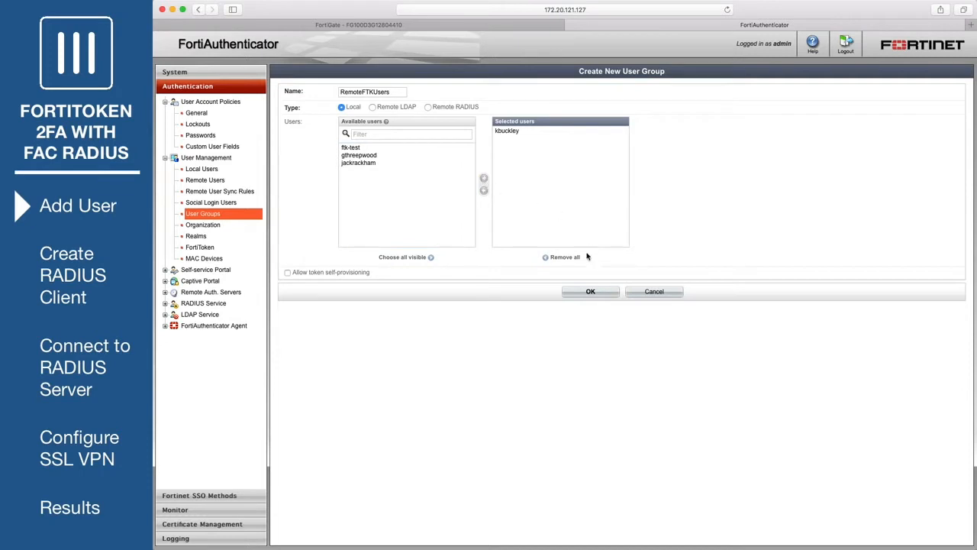
{"action": "left_click", "coordinate": [589, 292]}
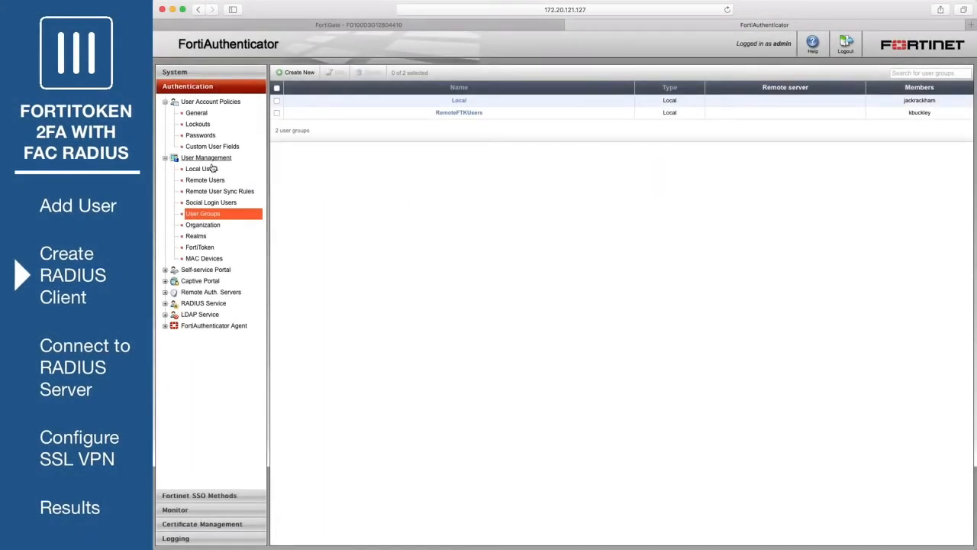
- Add RADIUS client OfficeServer at 172.20.121.92 and enter its shared secret
{"action": "left_click", "coordinate": [212, 304]}
{"action": "left_click", "coordinate": [197, 316]}
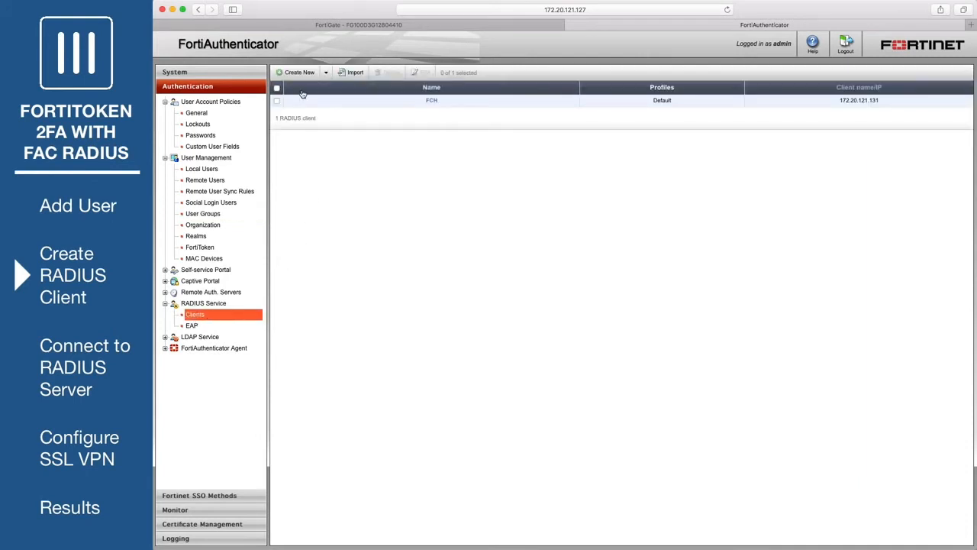
{"action": "left_click", "coordinate": [301, 75]}
{"action": "type", "text": "O"}
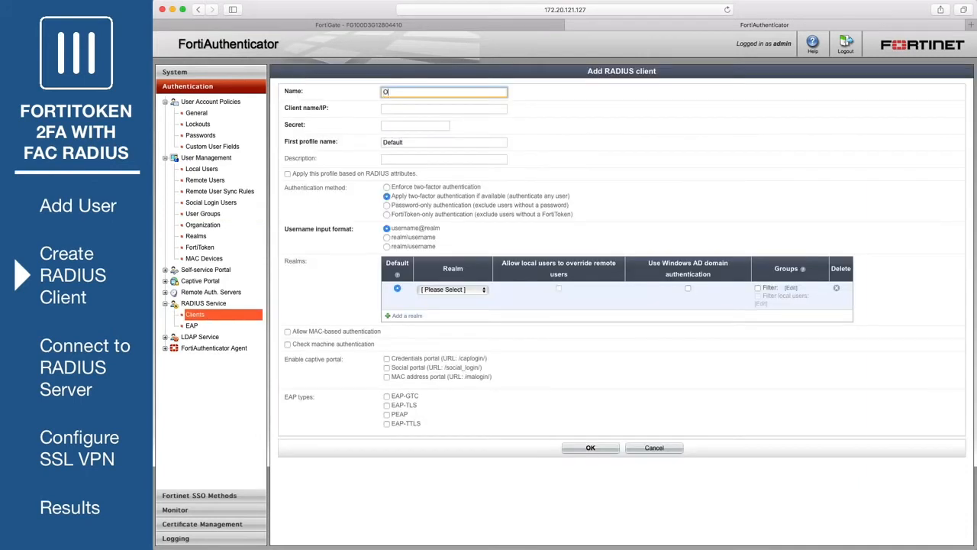
{"action": "type", "text": "fficeServer"}
{"action": "key", "text": "Tab"}
{"action": "type", "text": "172.20.121."}
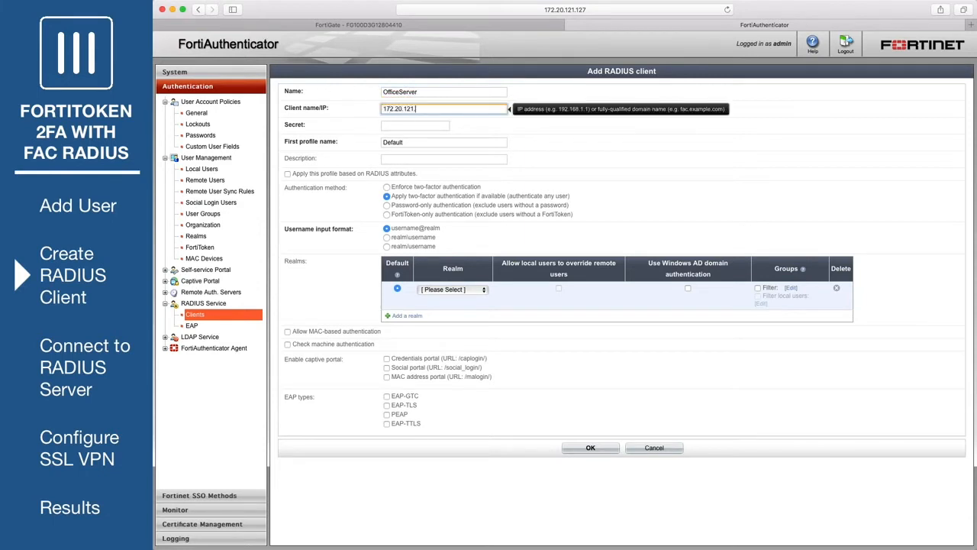
{"action": "left_click", "coordinate": [411, 127]}
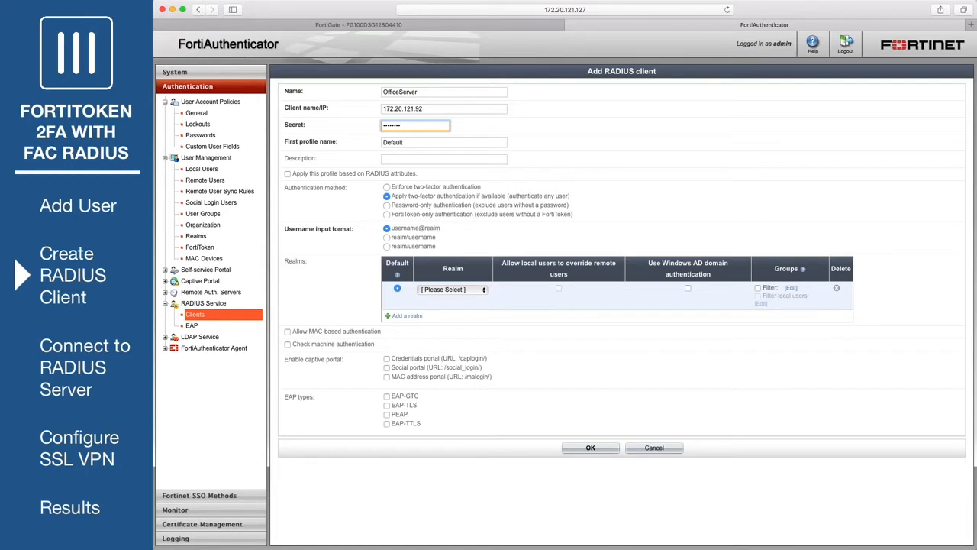
- Enforce two-factor authentication in the local realm, filtered to RemoteFTKUsers, and save the client
{"action": "left_click", "coordinate": [387, 187]}
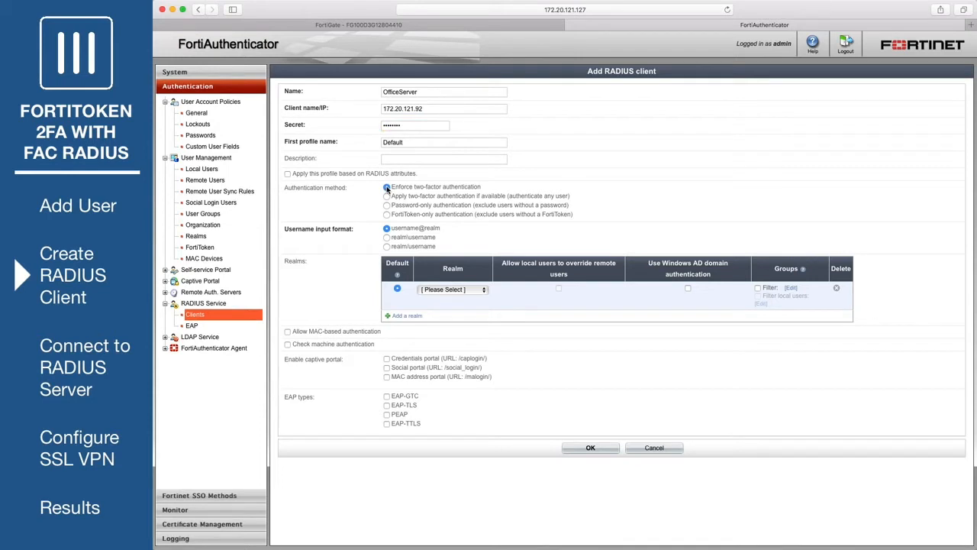
{"action": "left_click", "coordinate": [481, 290]}
{"action": "left_click", "coordinate": [475, 310]}
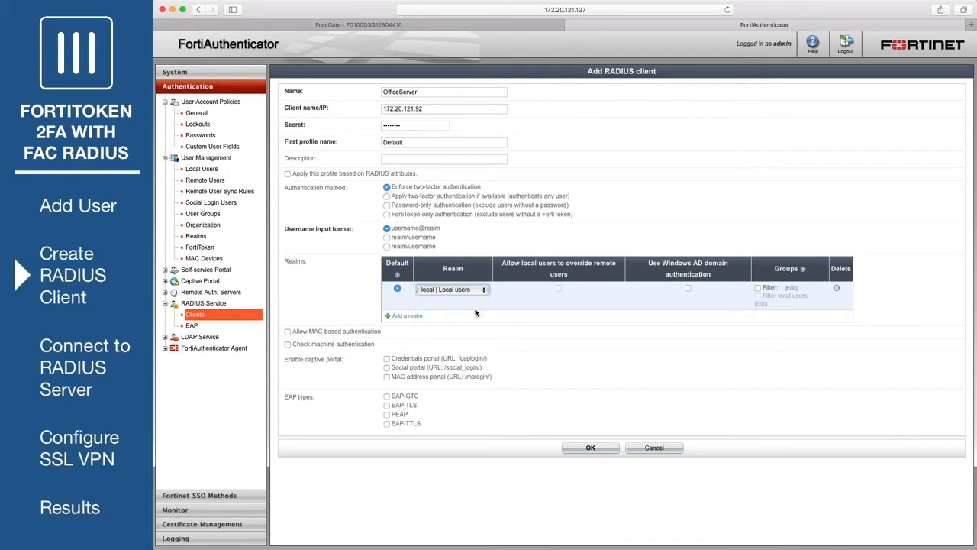
{"action": "left_click", "coordinate": [790, 288]}
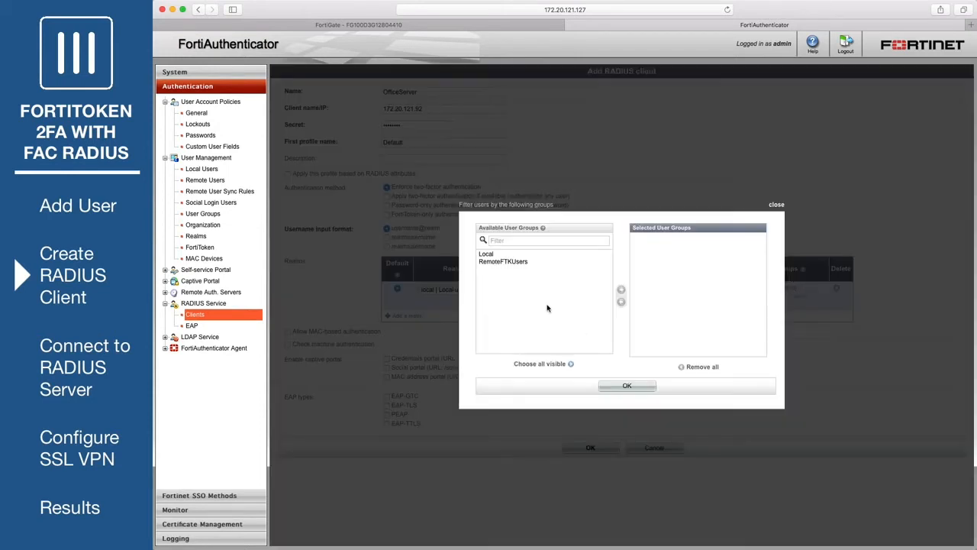
{"action": "left_click", "coordinate": [520, 262]}
{"action": "left_click", "coordinate": [622, 291]}
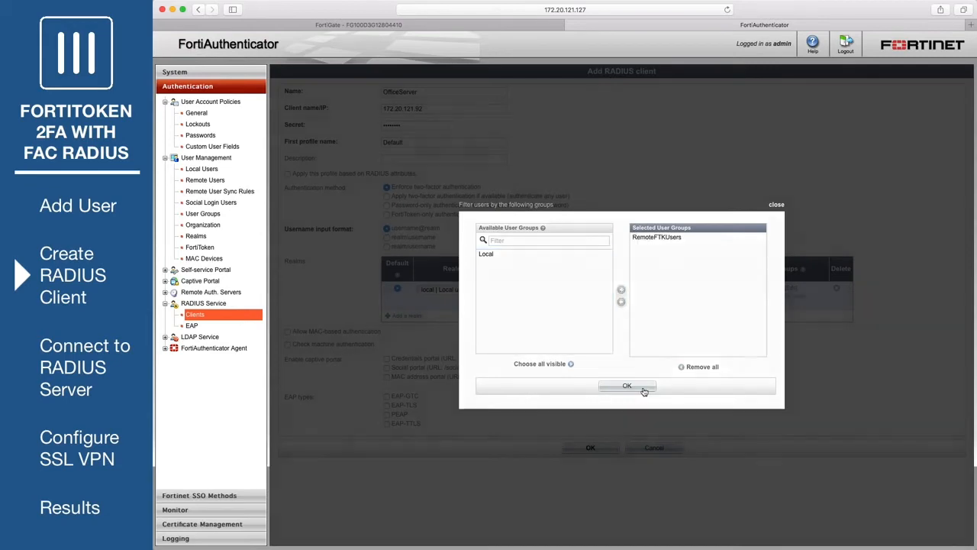
{"action": "left_click", "coordinate": [641, 388]}
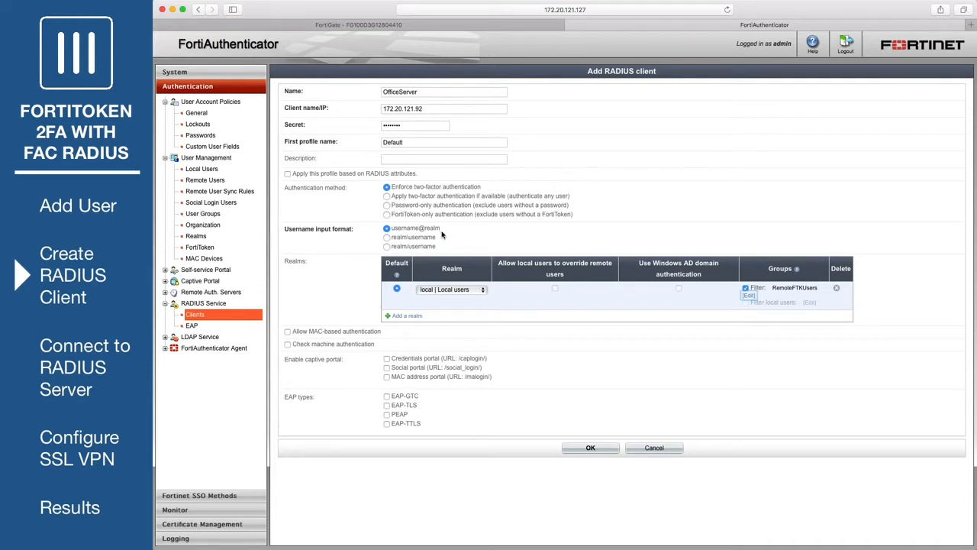
{"action": "left_click", "coordinate": [584, 451]}
{"action": "left_click", "coordinate": [654, 475]}
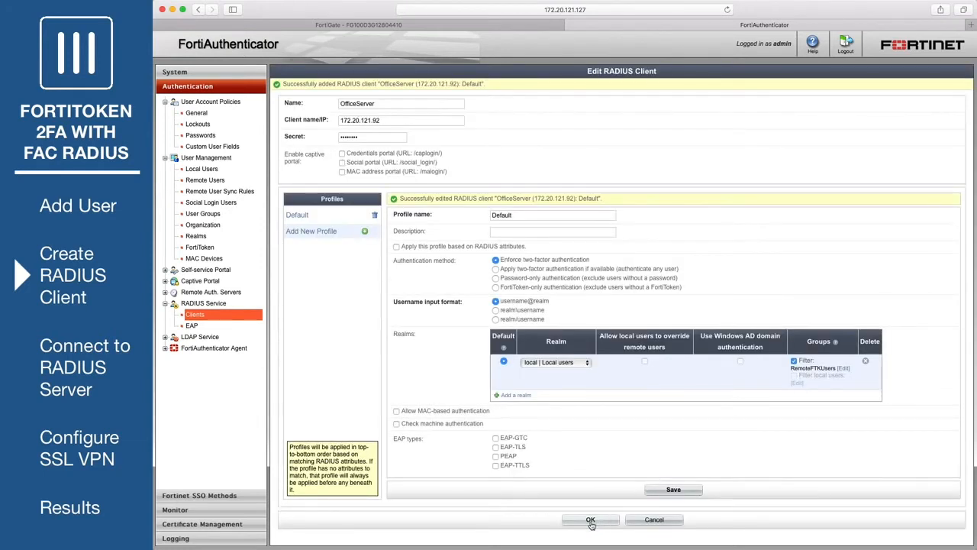
{"action": "left_click", "coordinate": [590, 520]}
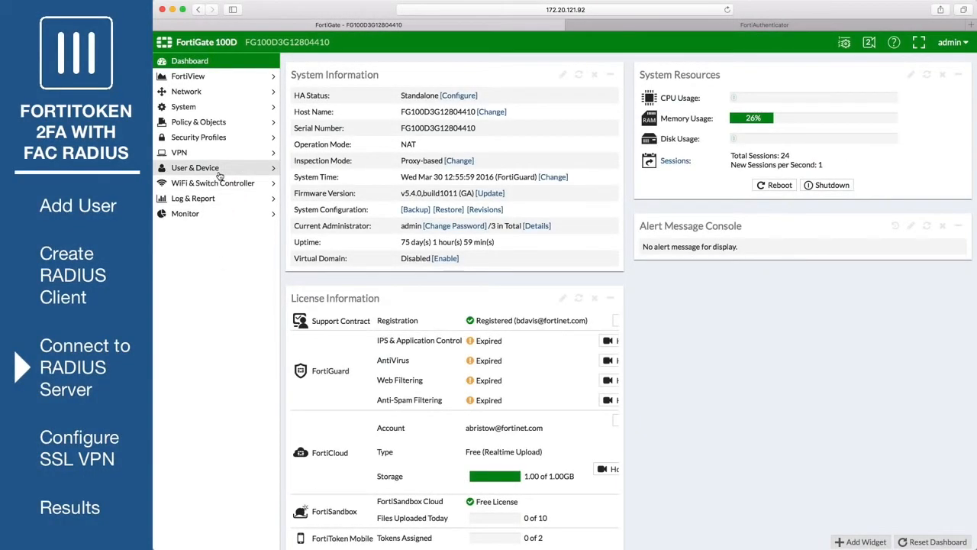
- Create RADIUS server OfficeRADIUS at 172.20.121.127 with its shared secret
{"action": "left_click", "coordinate": [220, 175]}
{"action": "left_click", "coordinate": [227, 296]}
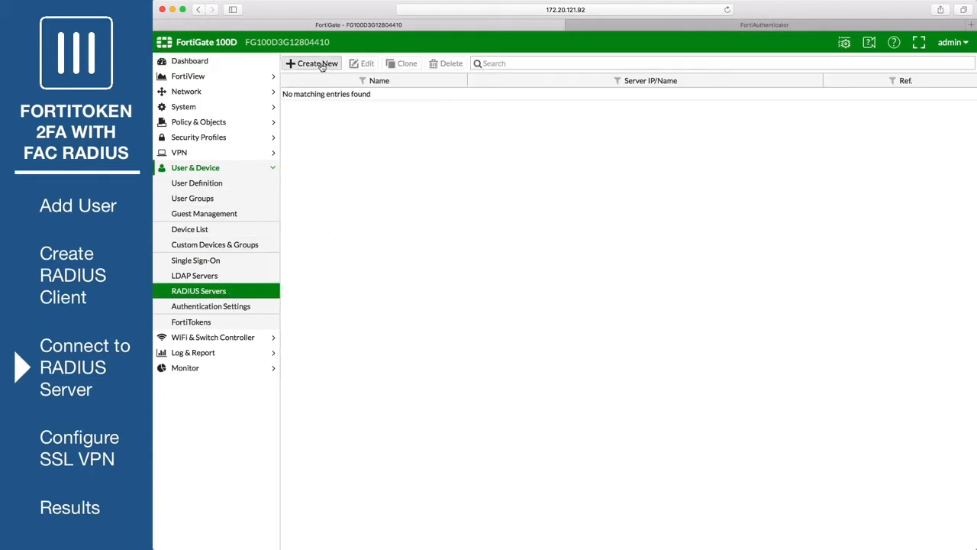
{"action": "left_click", "coordinate": [321, 66]}
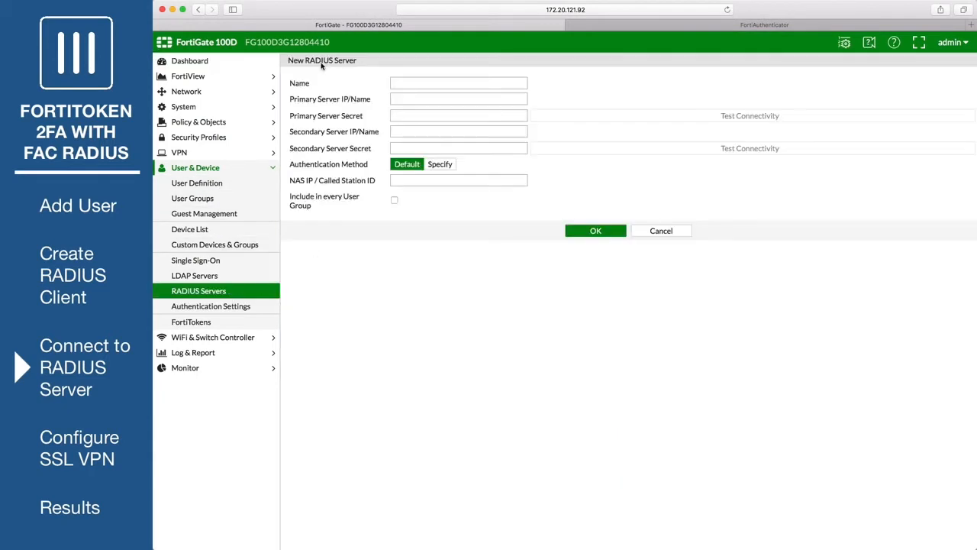
{"action": "left_click", "coordinate": [412, 82]}
{"action": "type", "text": "OfficeRADIUS"}
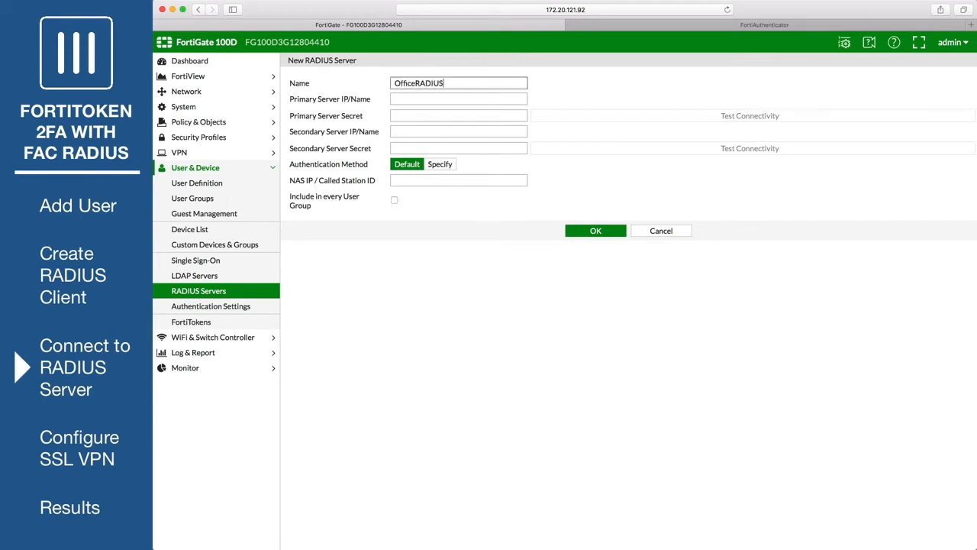
{"action": "left_click", "coordinate": [432, 98]}
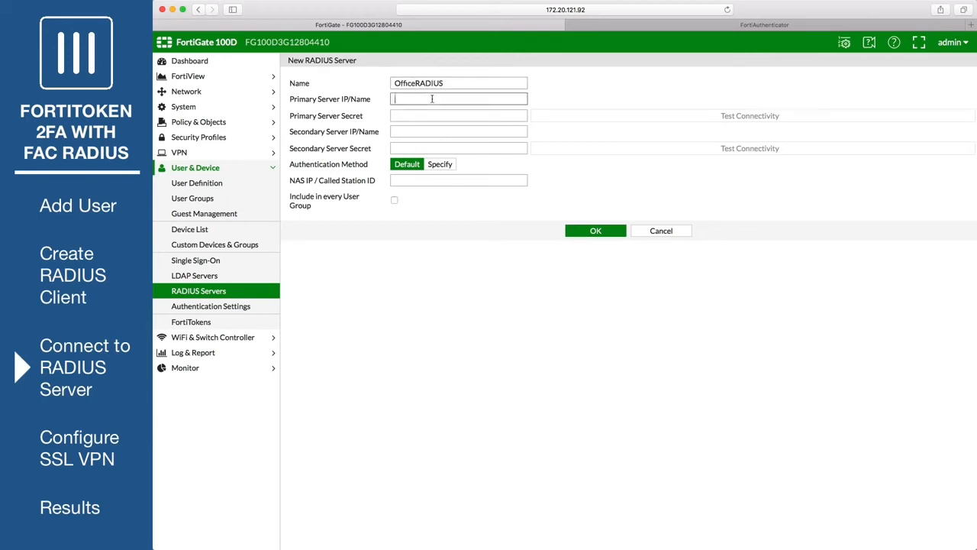
{"action": "type", "text": "172.20.121.127"}
{"action": "left_click", "coordinate": [429, 114]}
{"action": "type", "text": "•••••"}
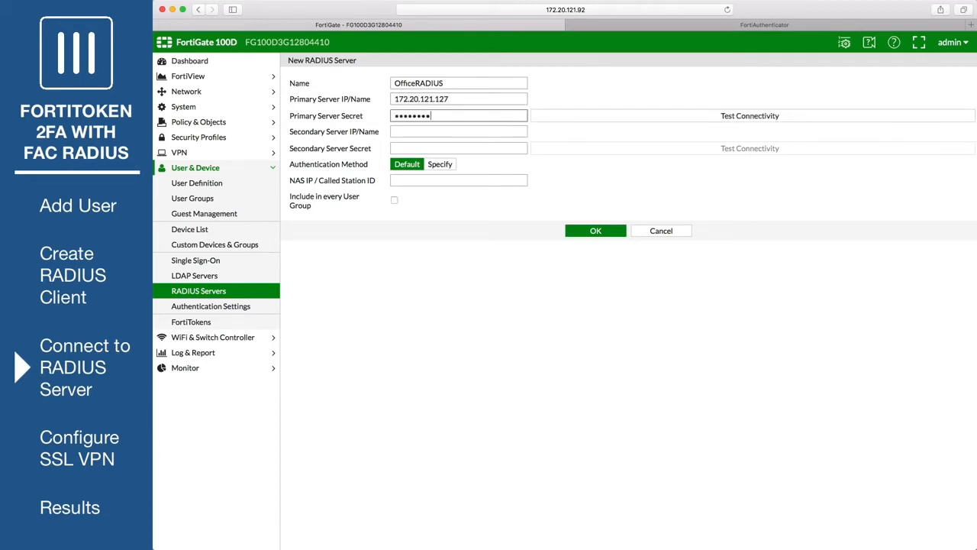
- Test connectivity using the token user's credentials, then save the OfficeRADIUS server
{"action": "left_click", "coordinate": [737, 113]}
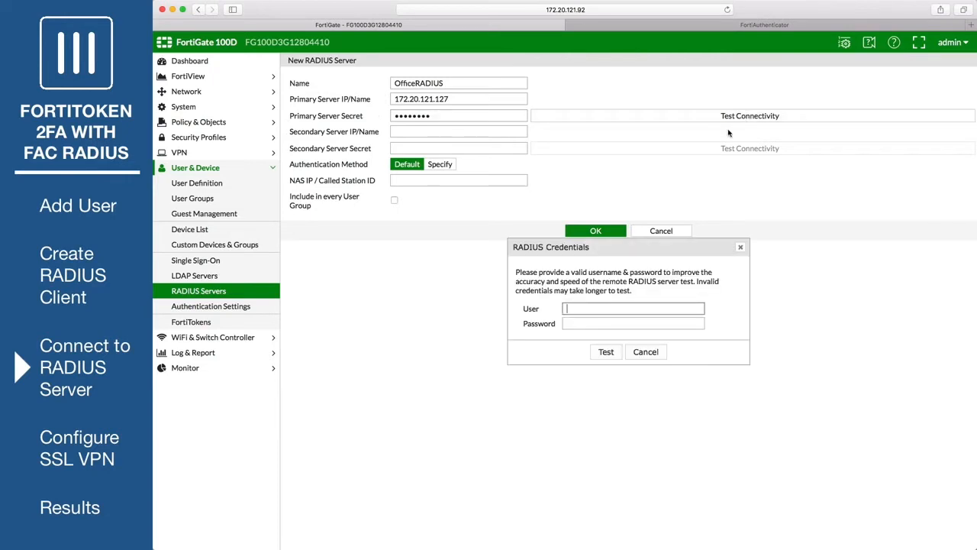
{"action": "key", "text": "Tab"}
{"action": "type", "text": "•••••"}
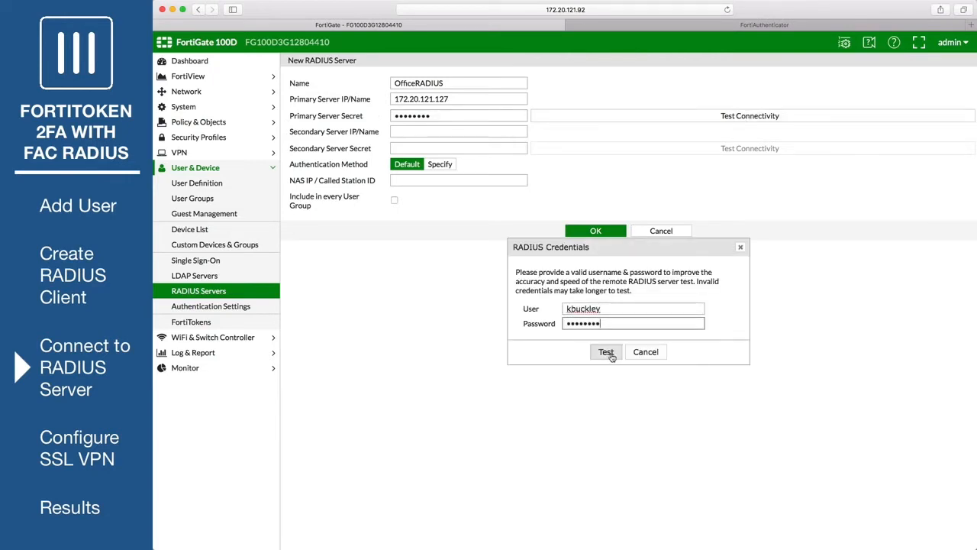
{"action": "left_click", "coordinate": [606, 351]}
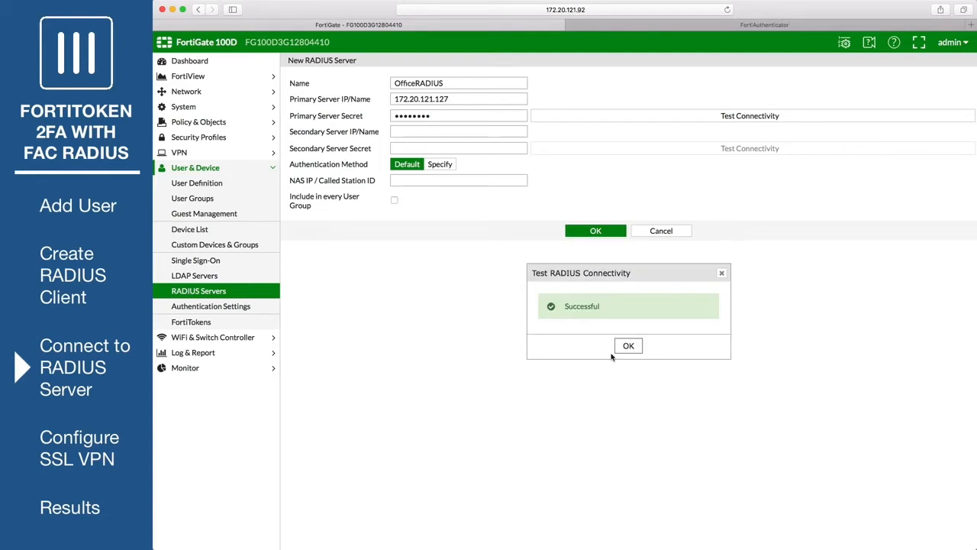
{"action": "left_click", "coordinate": [625, 347]}
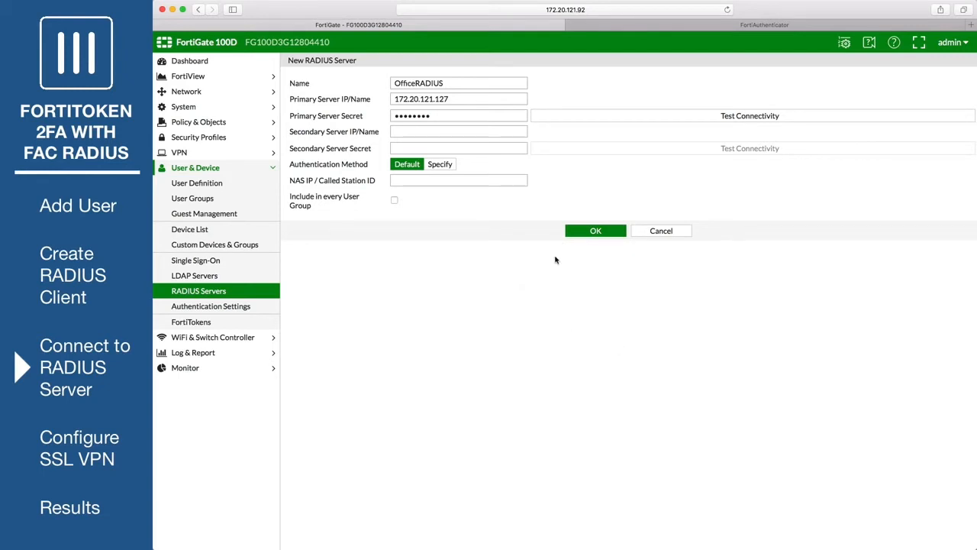
{"action": "left_click", "coordinate": [578, 231]}
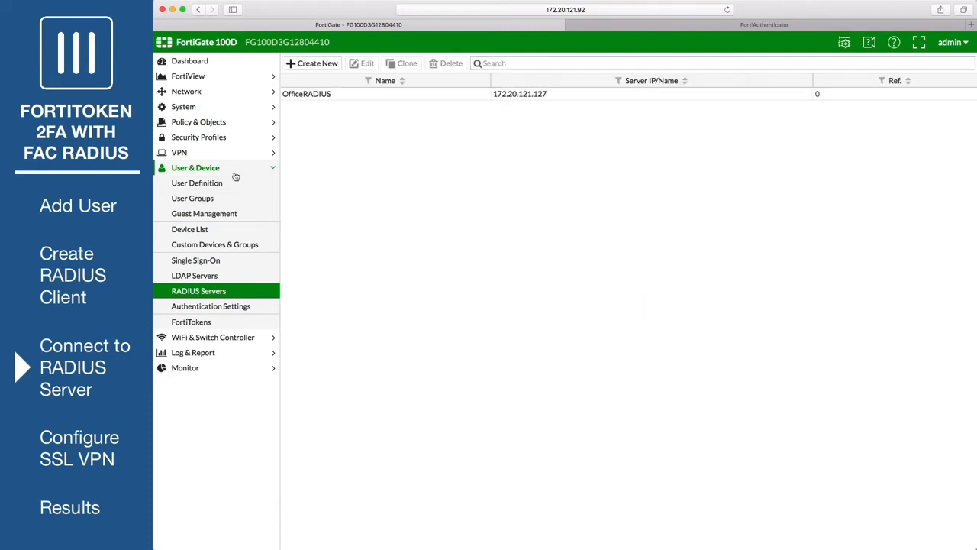
- Create user group SSLVPNGroup with the OfficeRADIUS server as its remote group match
{"action": "left_click", "coordinate": [230, 202]}
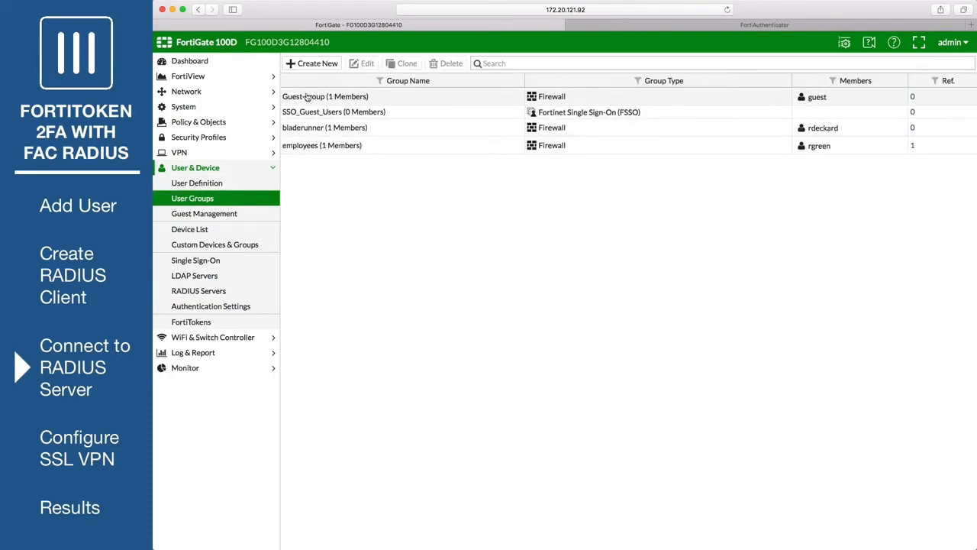
{"action": "left_click", "coordinate": [315, 65]}
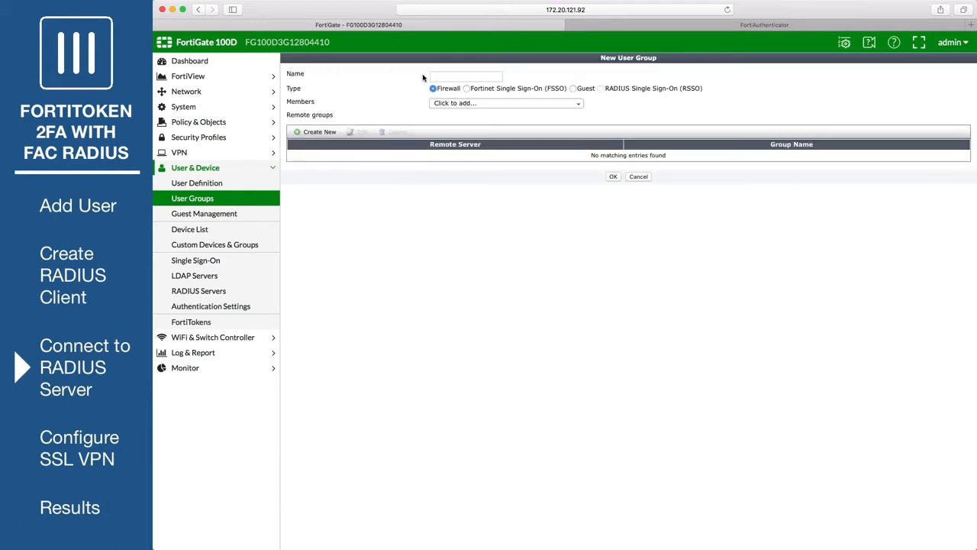
{"action": "left_click", "coordinate": [443, 75]}
{"action": "type", "text": "SSLV"}
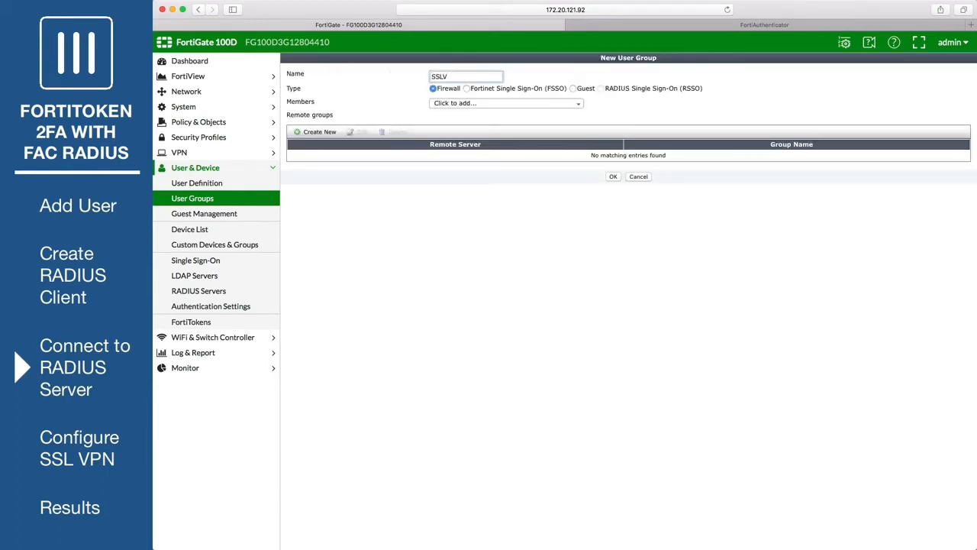
{"action": "type", "text": "PNGroup"}
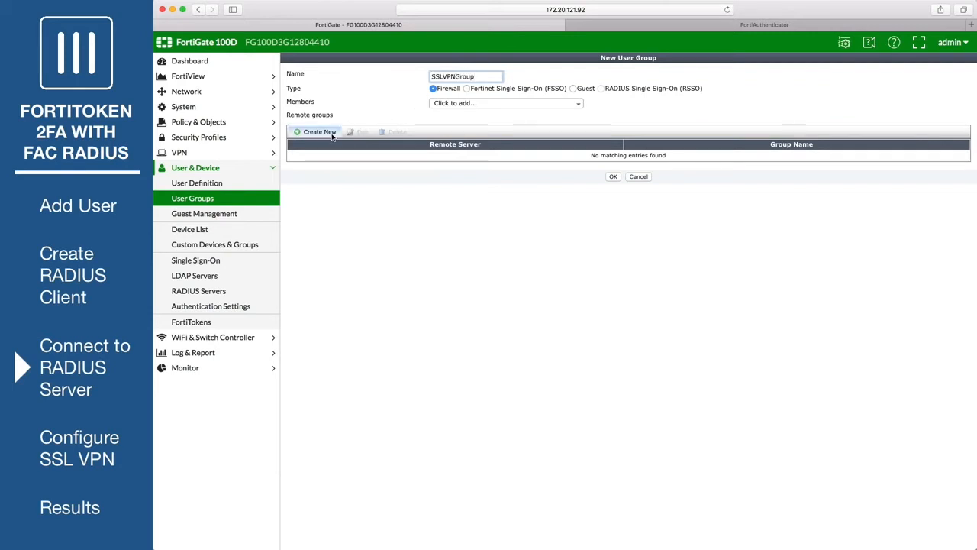
{"action": "left_click", "coordinate": [317, 132]}
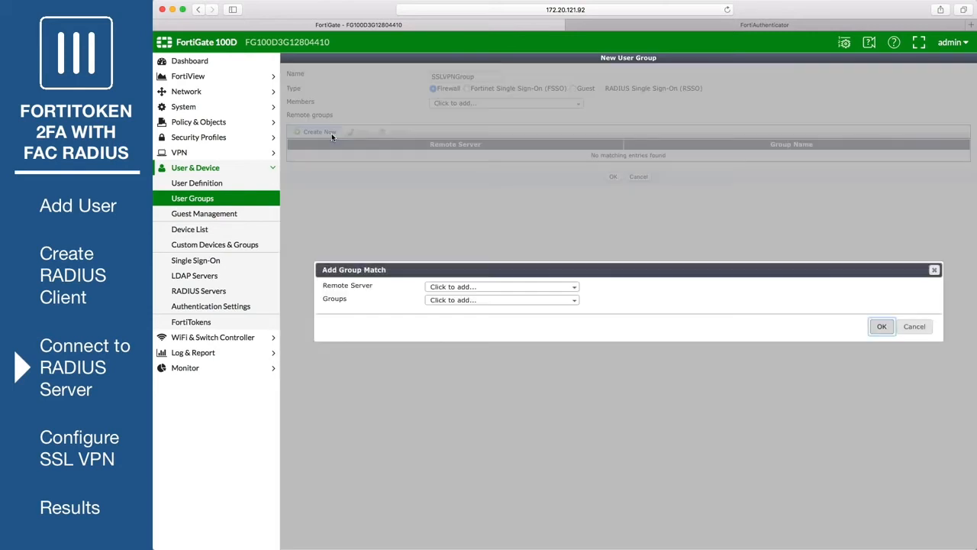
{"action": "left_click", "coordinate": [500, 287]}
{"action": "left_click", "coordinate": [476, 318]}
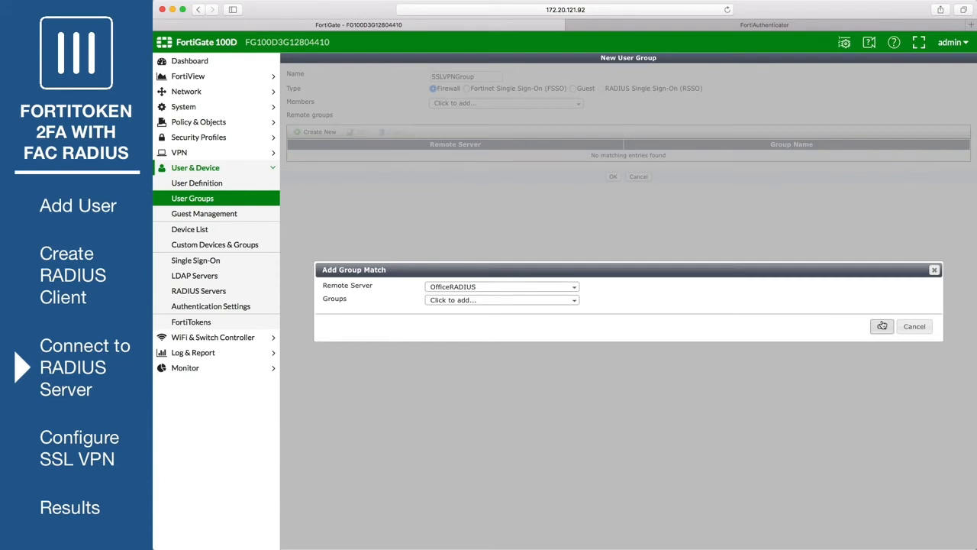
{"action": "left_click", "coordinate": [882, 326]}
{"action": "left_click", "coordinate": [613, 180]}
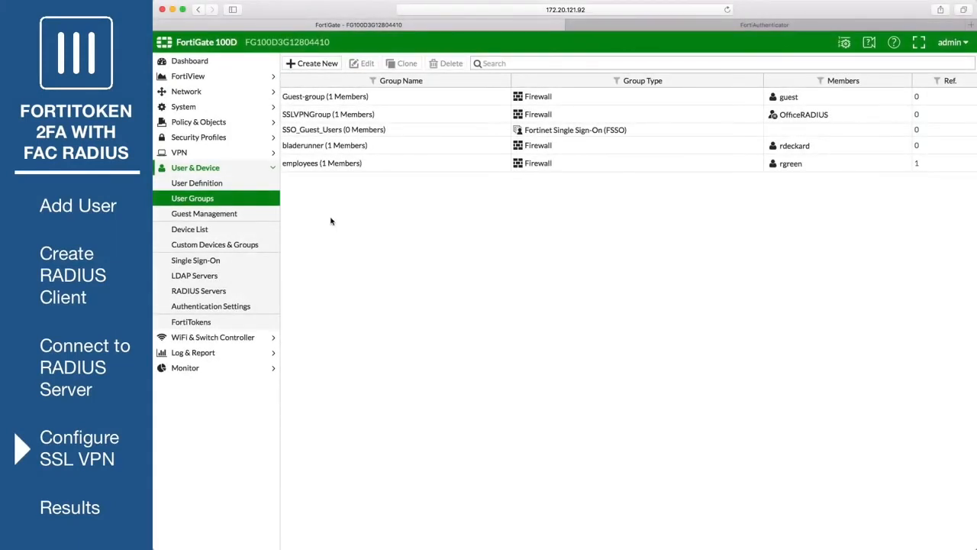
- Disable Enable Split Tunneling on the full-access SSL-VPN portal and save it
{"action": "left_click", "coordinate": [210, 155]}
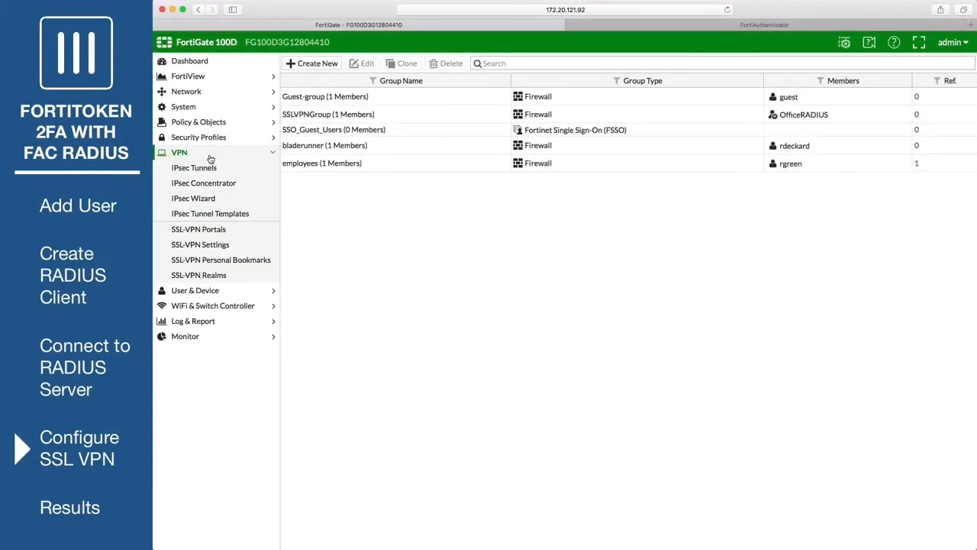
{"action": "left_click", "coordinate": [246, 231]}
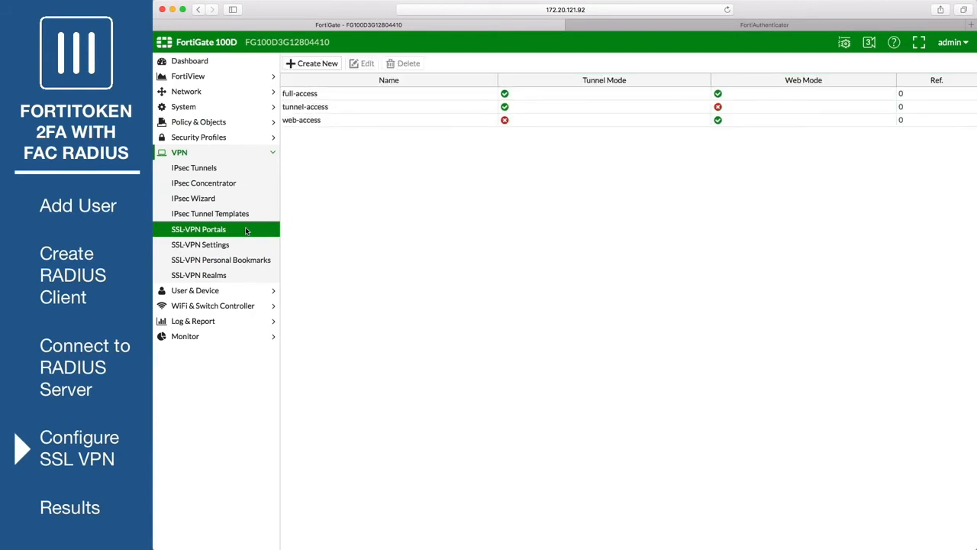
{"action": "left_click", "coordinate": [348, 93]}
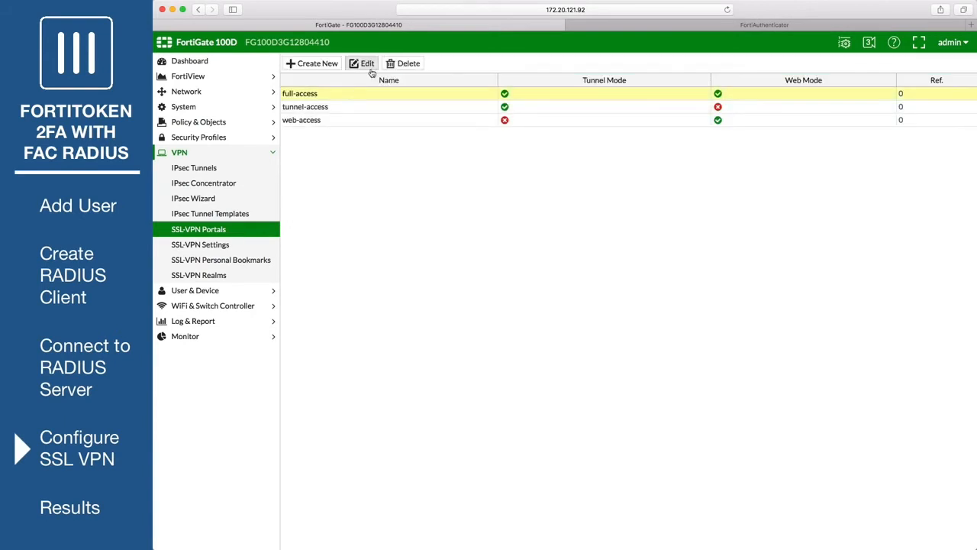
{"action": "left_click", "coordinate": [369, 68]}
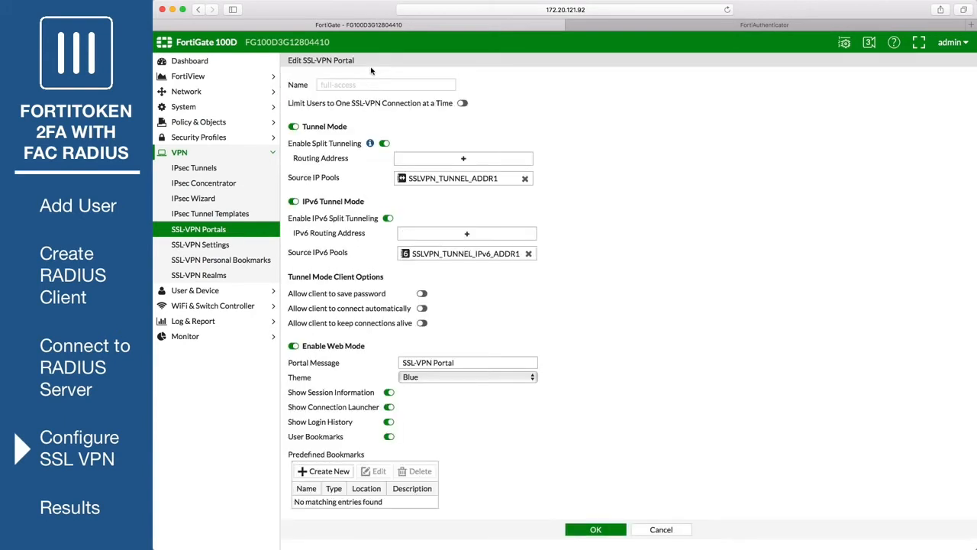
{"action": "left_click", "coordinate": [385, 143]}
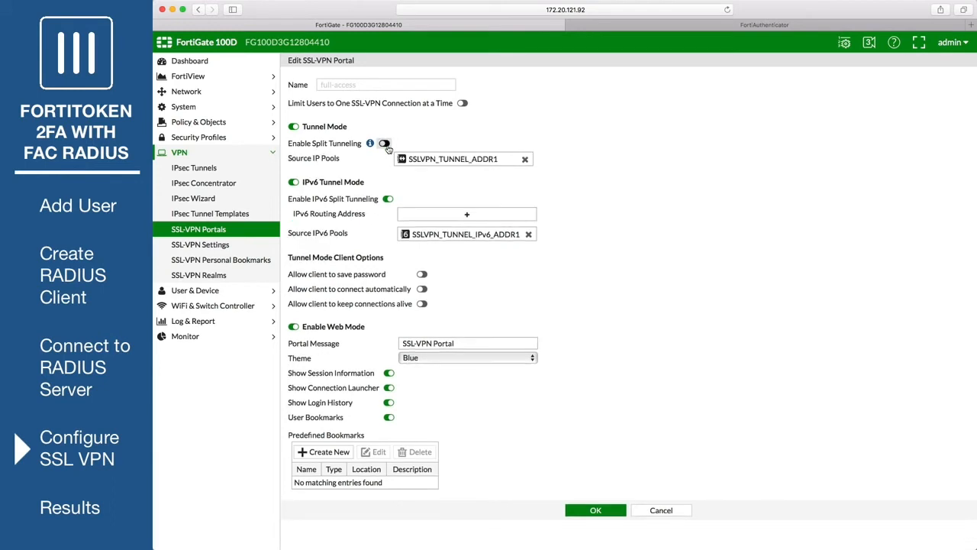
{"action": "left_click", "coordinate": [592, 512]}
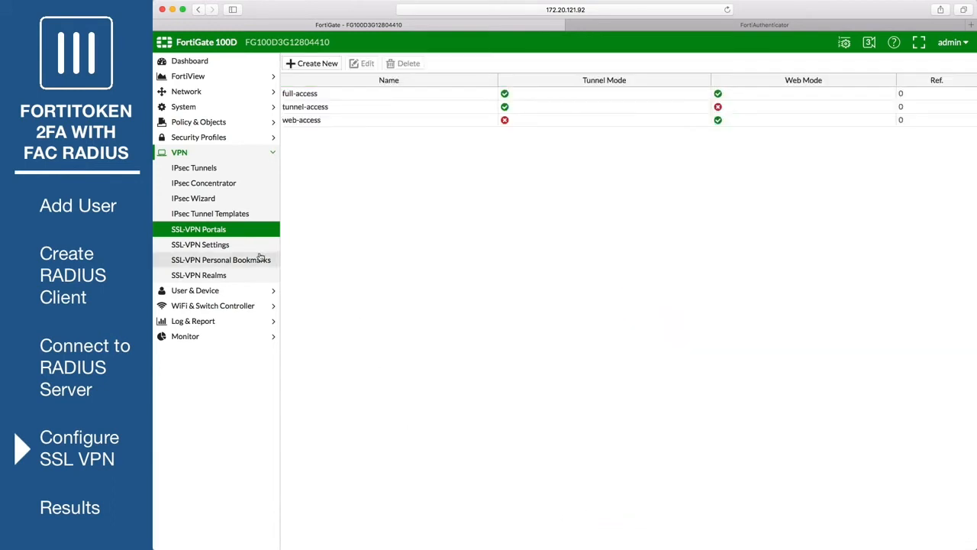
{"action": "left_click", "coordinate": [218, 245]}
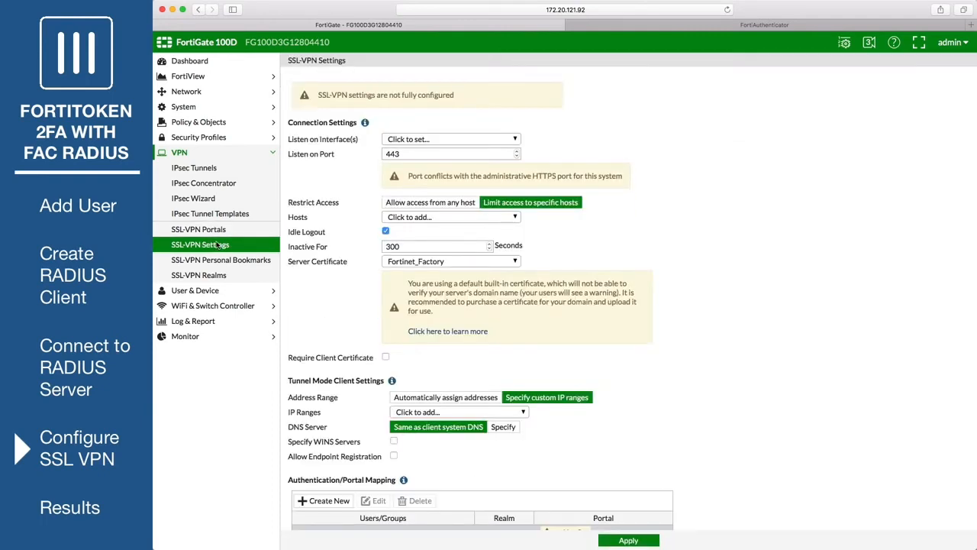
- Listen on wan1 port 10443, allow any host, and use SSLVPN_TUNNEL_ADDR1 as tunnel range
{"action": "left_click", "coordinate": [423, 139]}
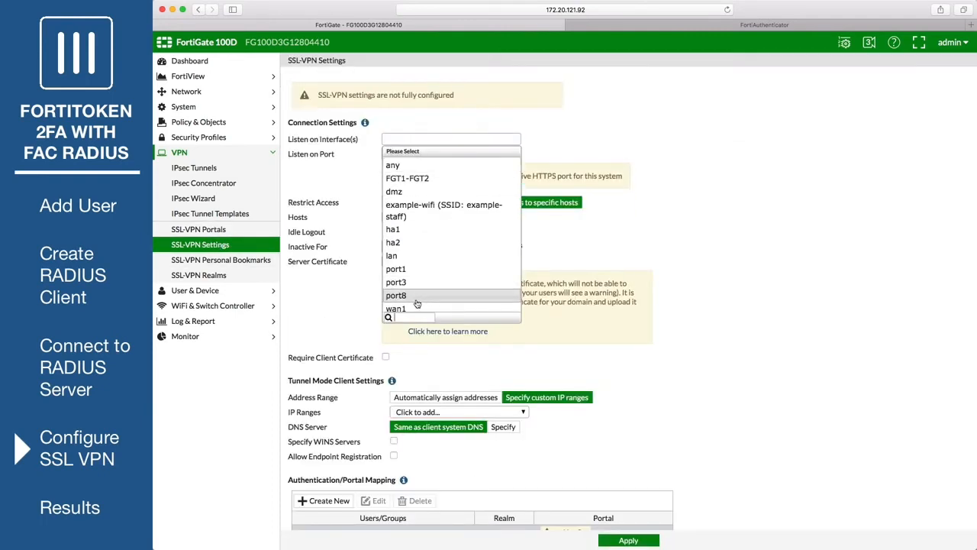
{"action": "left_click", "coordinate": [416, 308]}
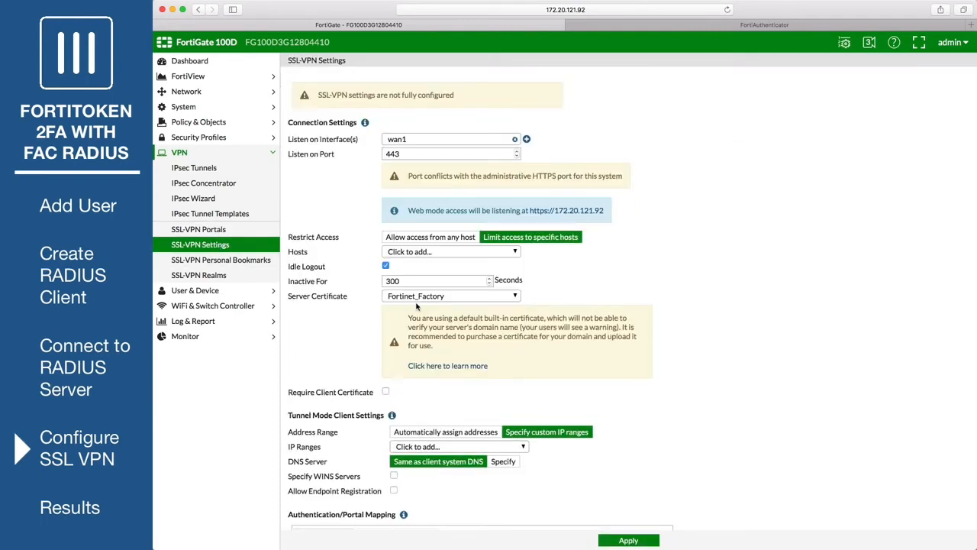
{"action": "left_click", "coordinate": [386, 153]}
{"action": "type", "text": "10"}
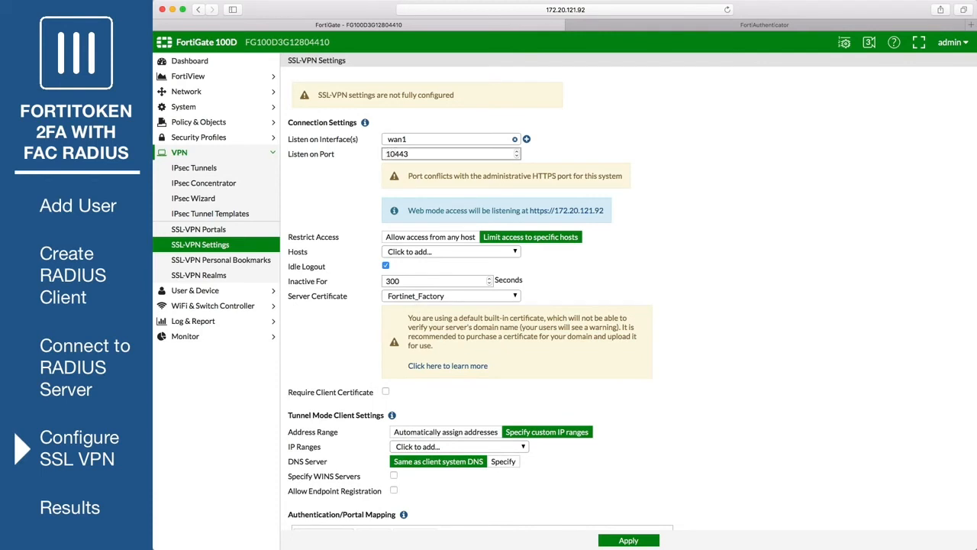
{"action": "left_click", "coordinate": [454, 237]}
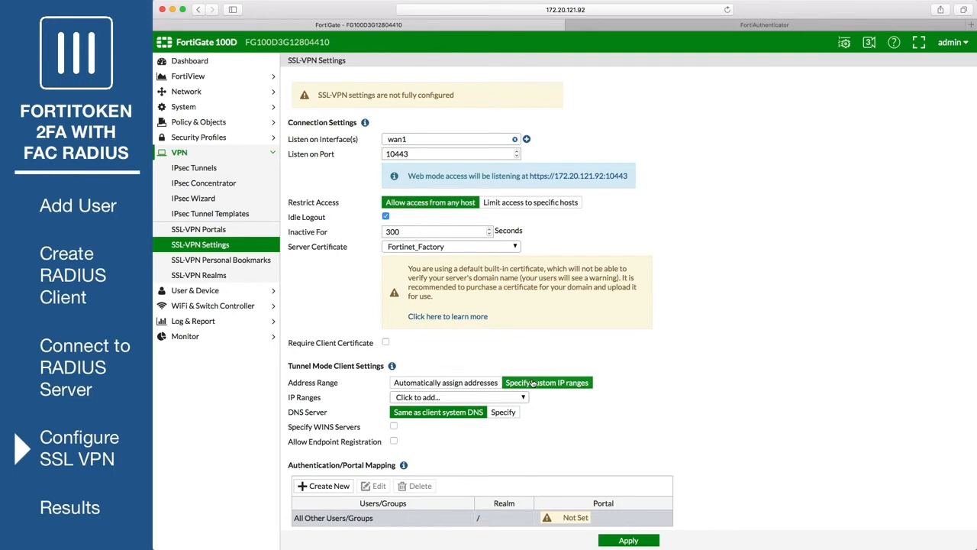
{"action": "left_click", "coordinate": [476, 399]}
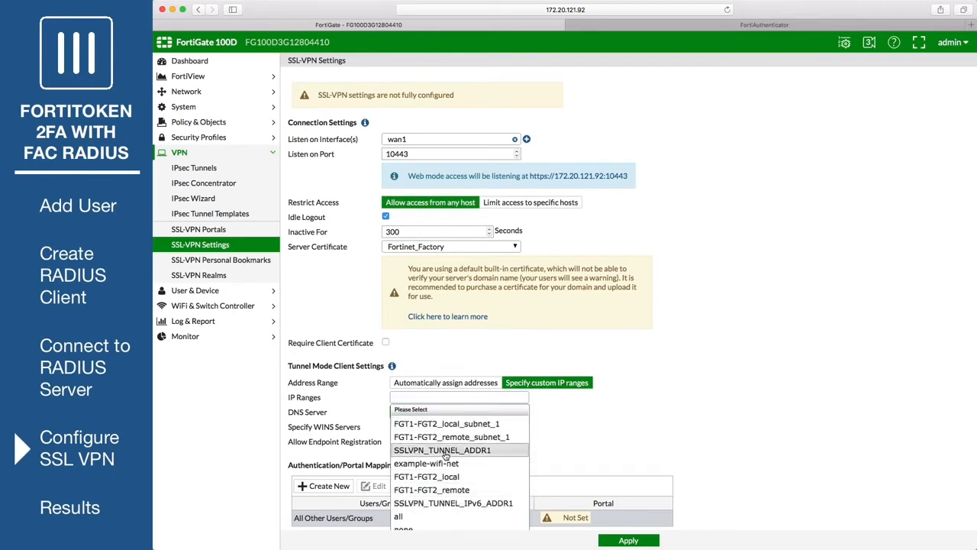
{"action": "left_click", "coordinate": [446, 451]}
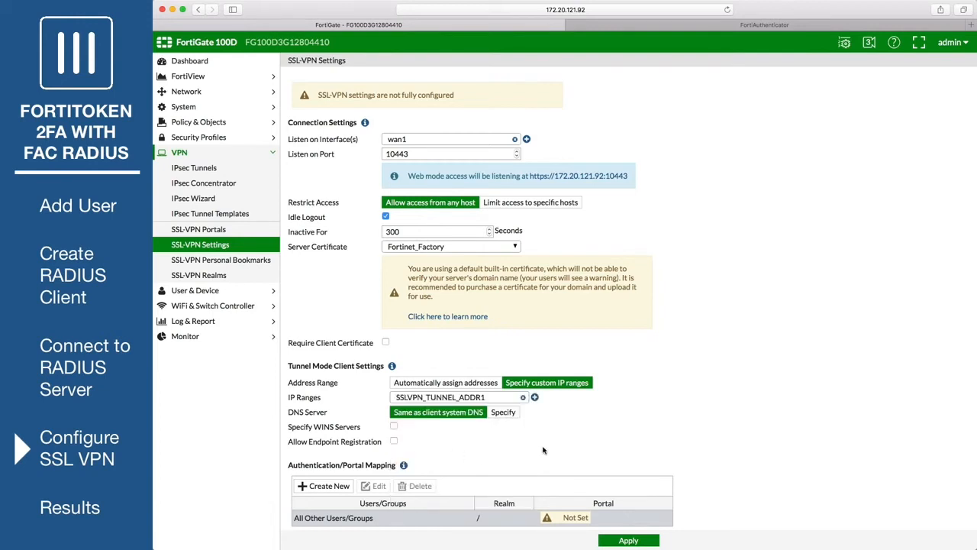
{"action": "scroll", "coordinate": [670, 426], "scroll_direction": "down", "scroll_amount": 1}
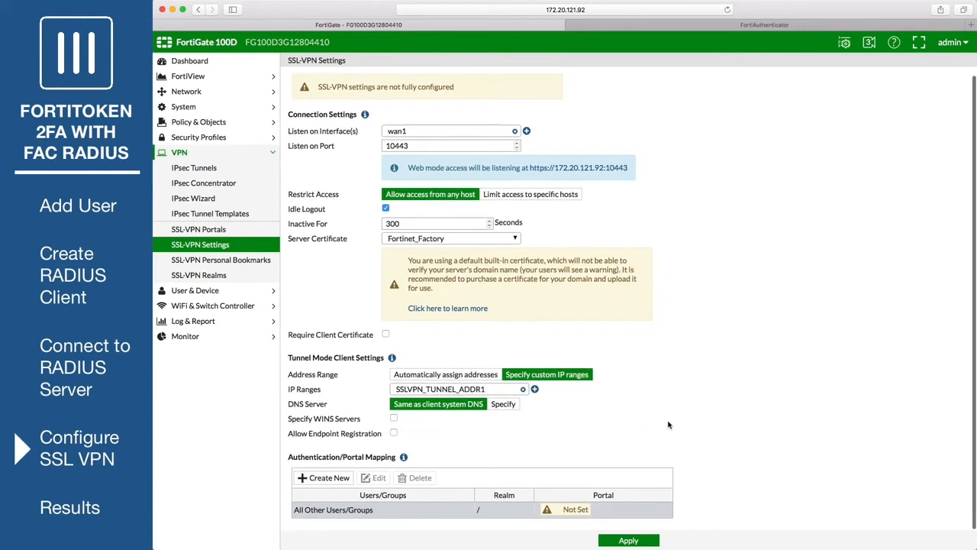
- Add an authentication/portal mapping of SSLVPNGroup to the full-access portal
{"action": "left_click", "coordinate": [336, 481]}
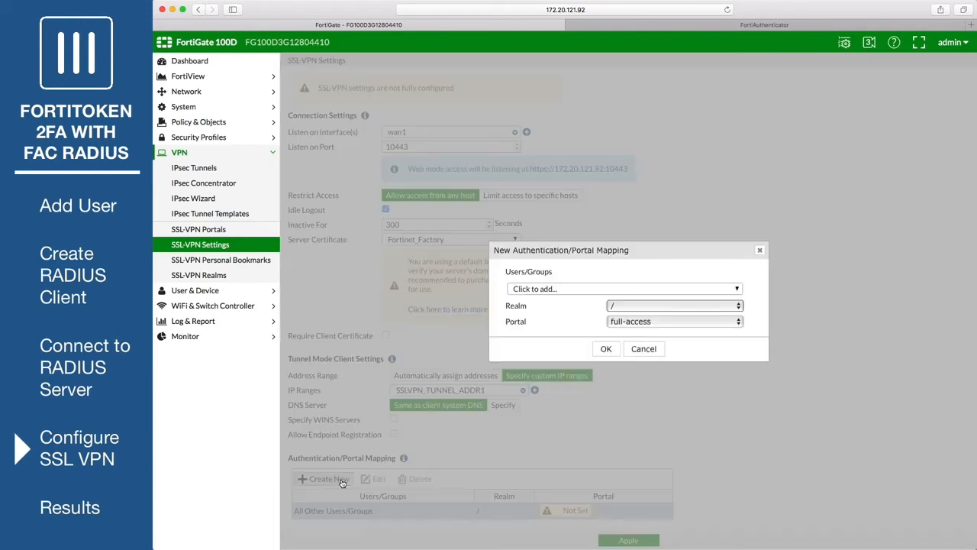
{"action": "left_click", "coordinate": [637, 288]}
{"action": "scroll", "coordinate": [575, 329], "scroll_direction": "down", "scroll_amount": 2}
{"action": "left_click", "coordinate": [575, 329]}
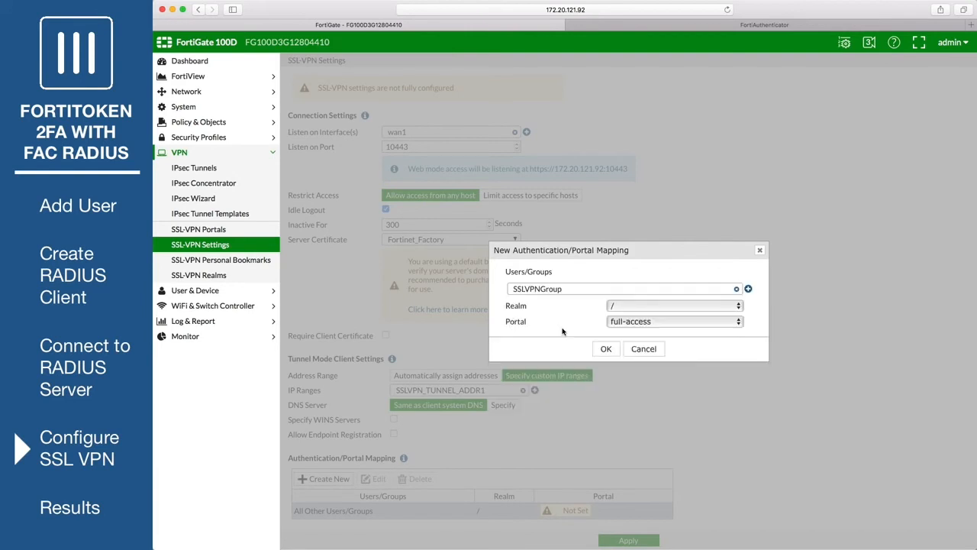
{"action": "left_click", "coordinate": [607, 348]}
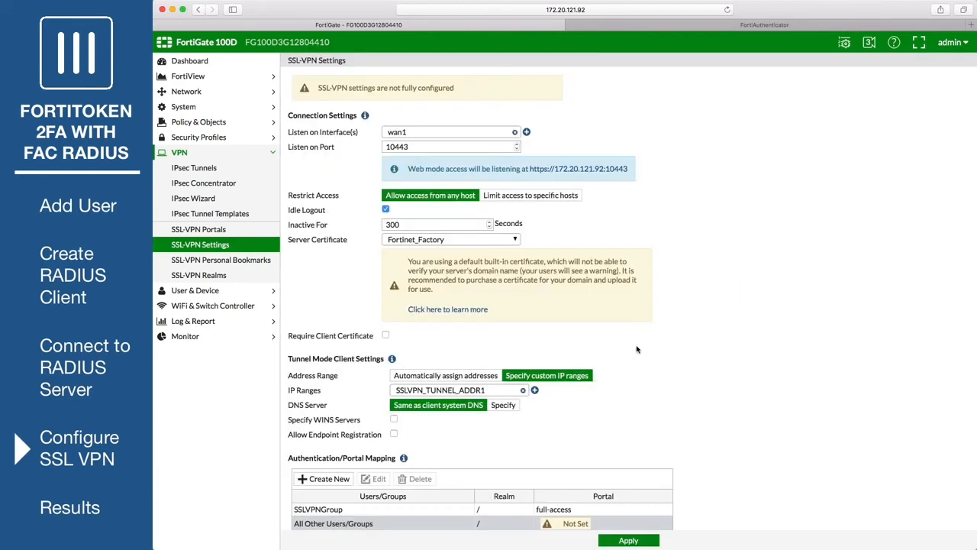
- Give All Other Users/Groups the web-access portal and apply the settings, accepting the certificate warning
{"action": "left_click", "coordinate": [341, 526]}
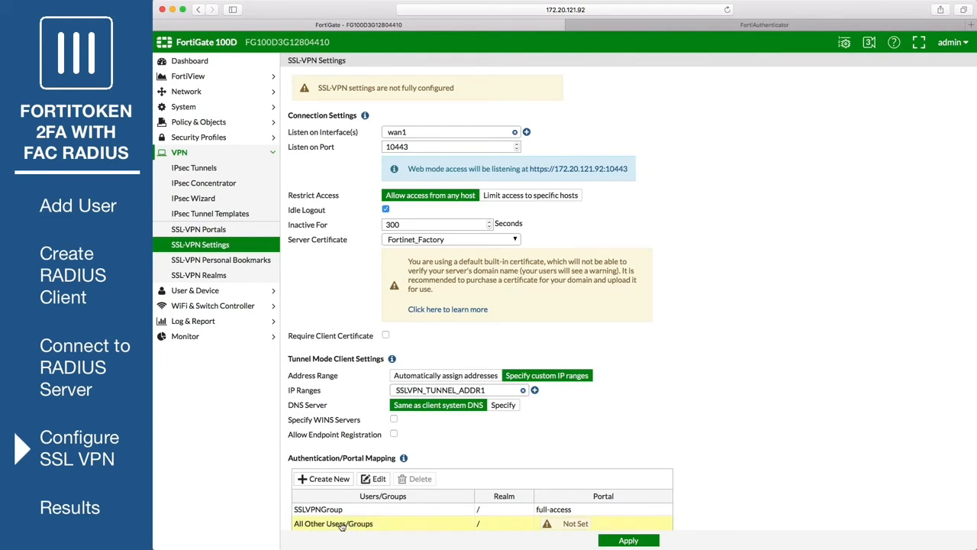
{"action": "left_click", "coordinate": [379, 479]}
{"action": "left_click", "coordinate": [631, 313]}
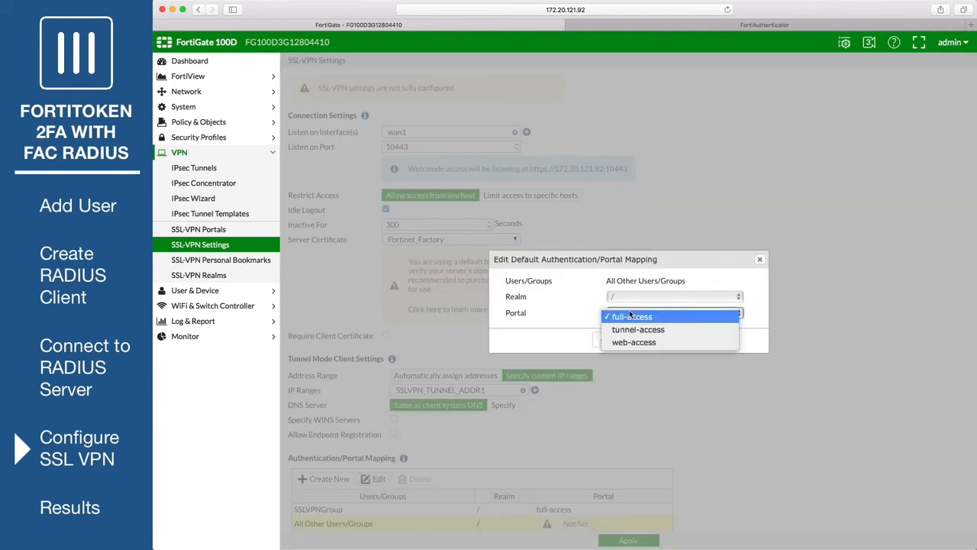
{"action": "left_click", "coordinate": [637, 342]}
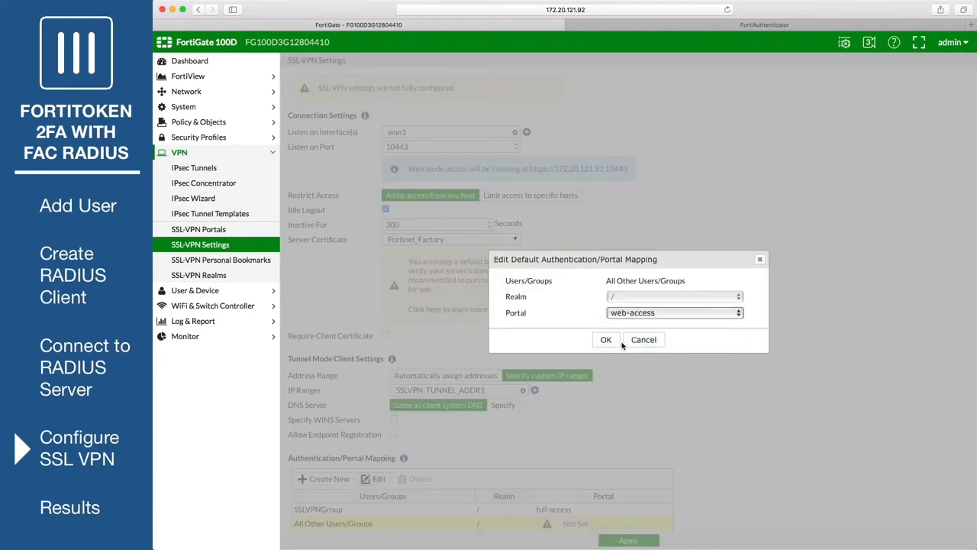
{"action": "left_click", "coordinate": [605, 340]}
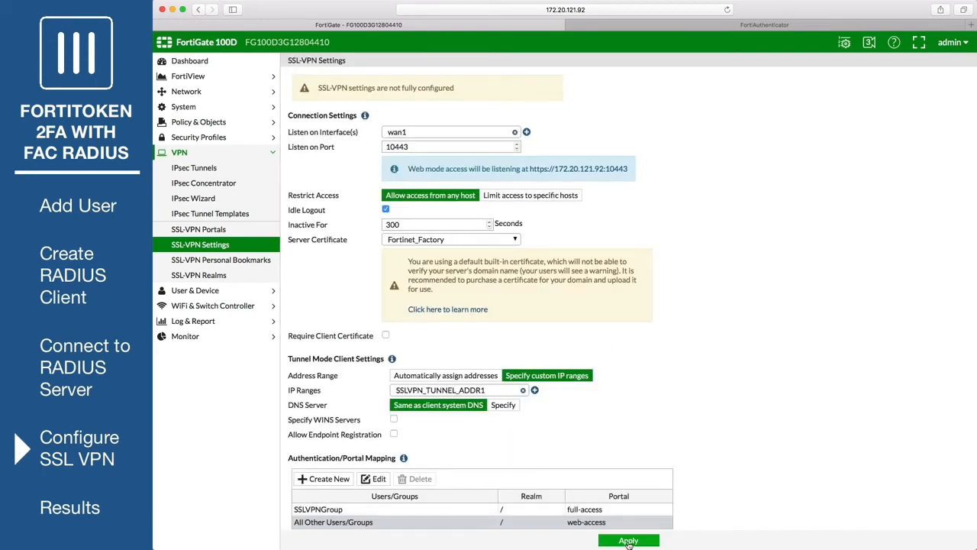
{"action": "left_click", "coordinate": [628, 540]}
{"action": "left_click", "coordinate": [542, 332]}
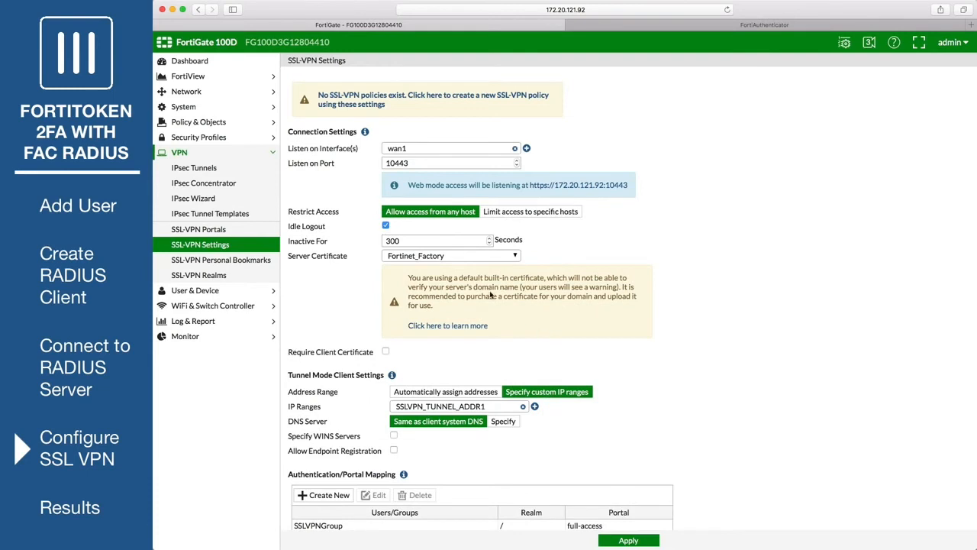
- Start IPv4 policy SSLVPNPolicy from the SSL-VPN tunnel interface to wan1
{"action": "left_click", "coordinate": [200, 122]}
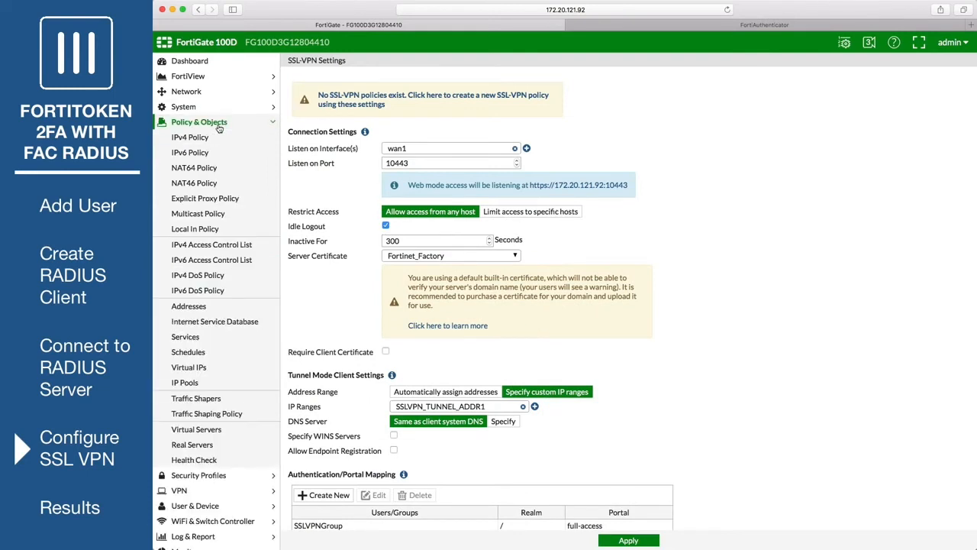
{"action": "left_click", "coordinate": [218, 142]}
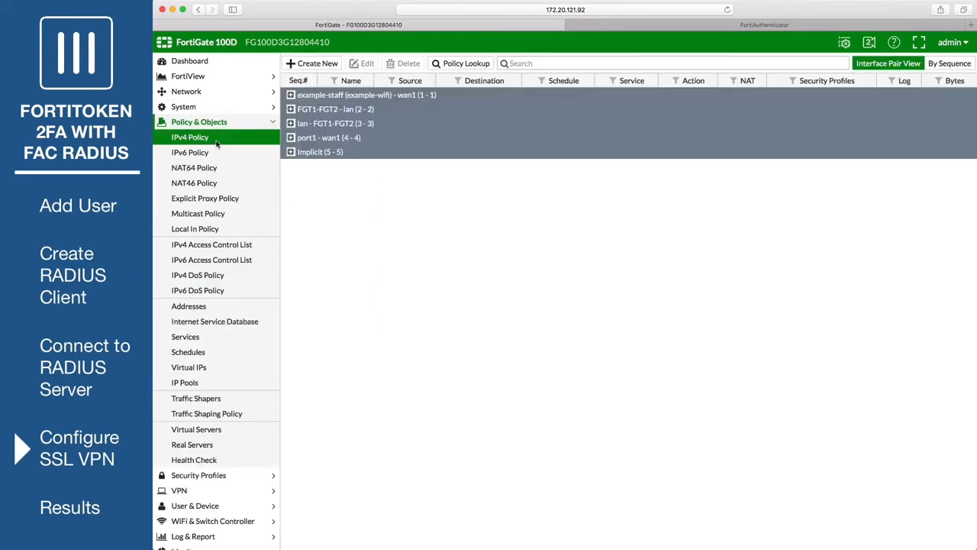
{"action": "left_click", "coordinate": [309, 67]}
{"action": "left_click", "coordinate": [397, 83]}
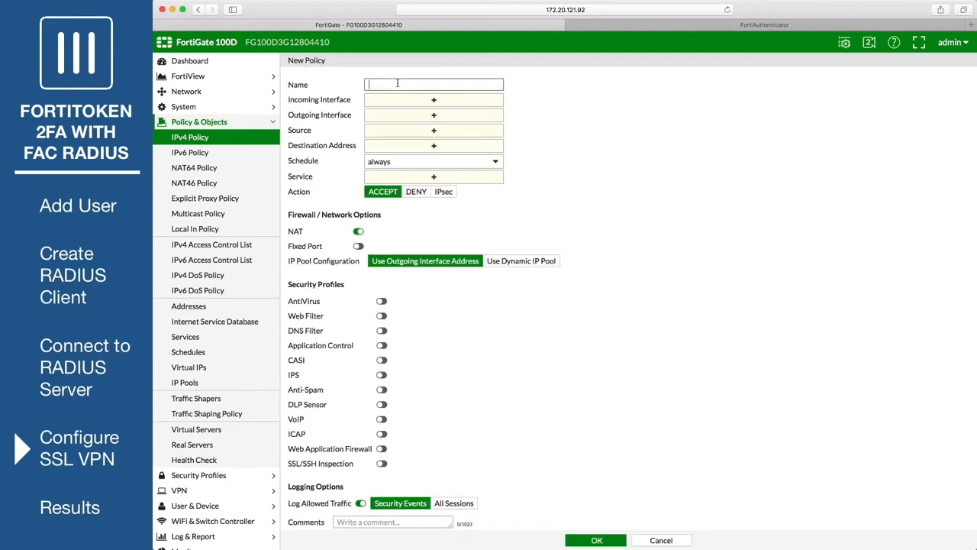
{"action": "type", "text": "SSLVPNPolicy"}
{"action": "left_click", "coordinate": [451, 102]}
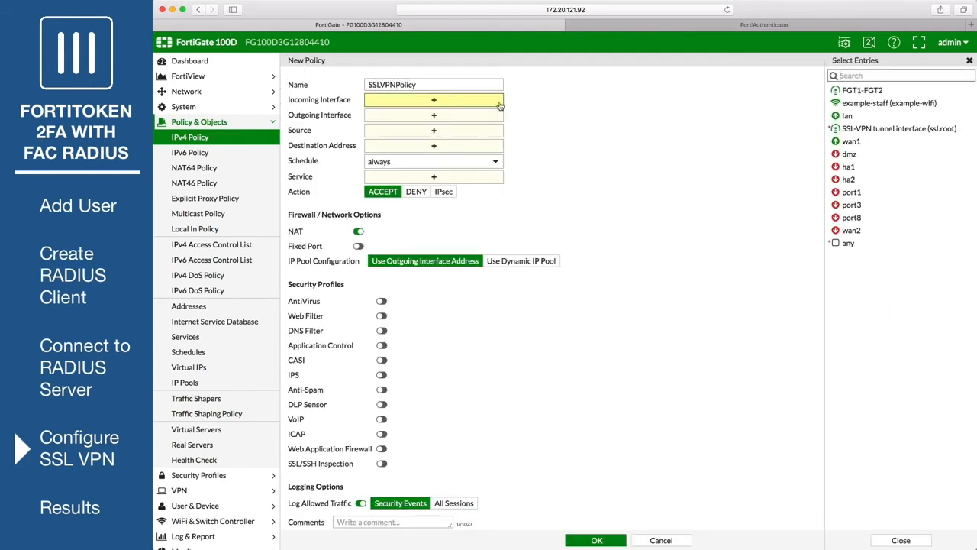
{"action": "left_click", "coordinate": [892, 130]}
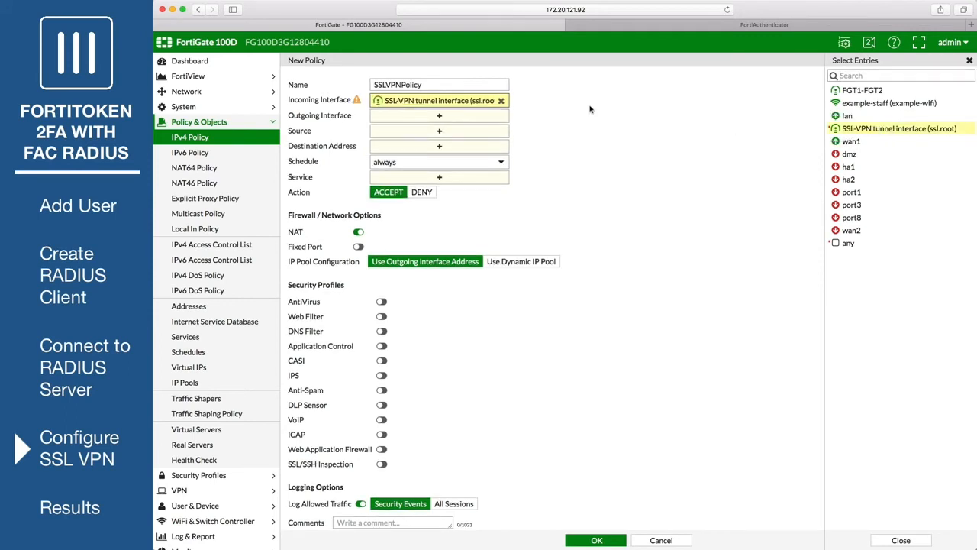
{"action": "left_click", "coordinate": [441, 120]}
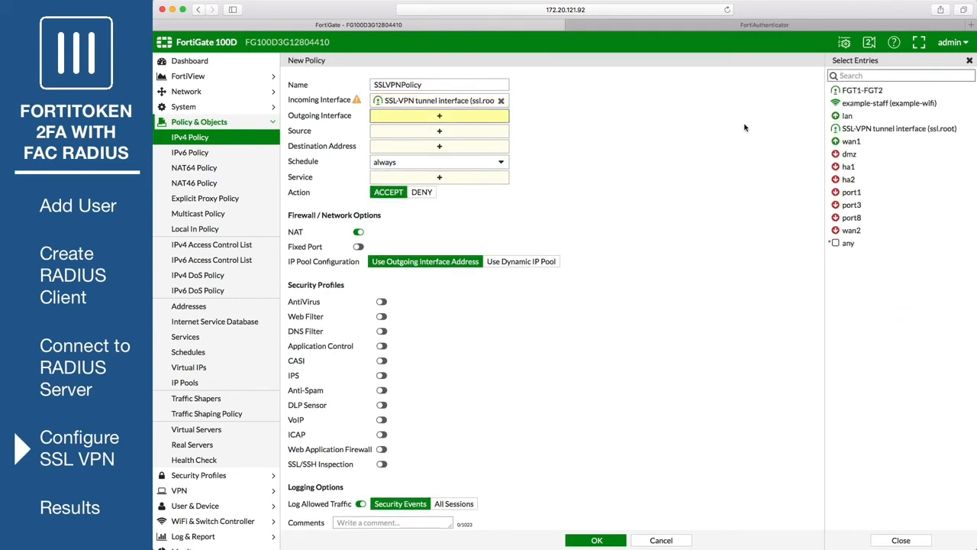
{"action": "left_click", "coordinate": [849, 141]}
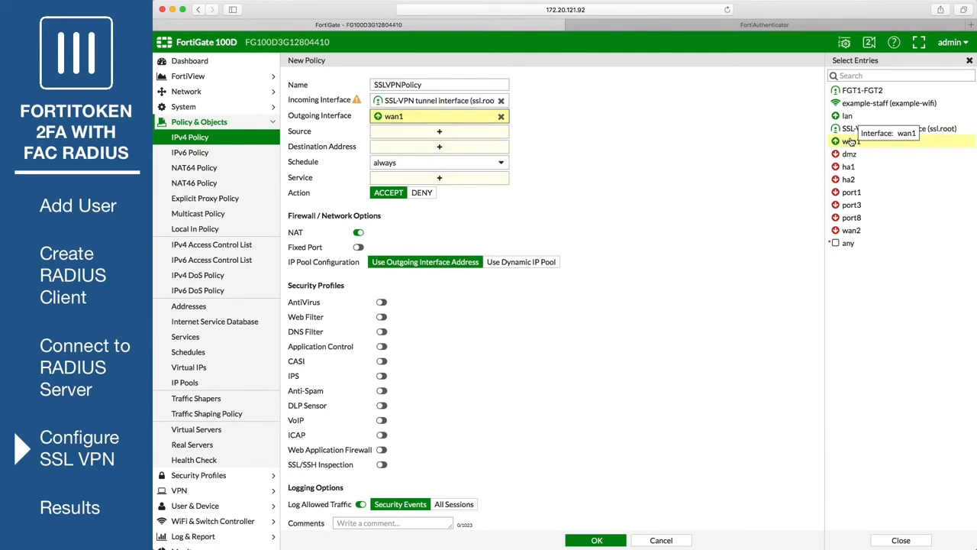
- Set source all plus SSLVPNGroup, destination all, service ALL, and save the policy
{"action": "left_click", "coordinate": [468, 136]}
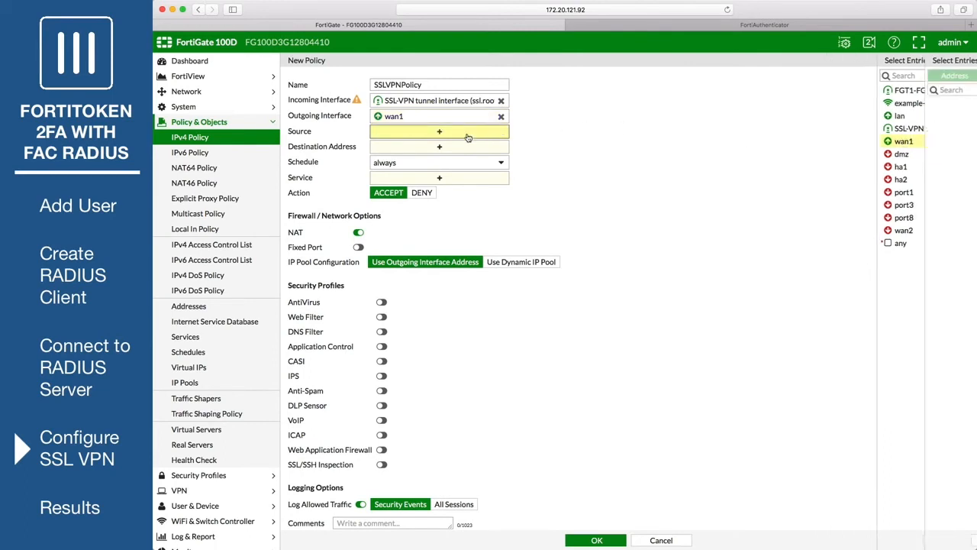
{"action": "left_click", "coordinate": [903, 76]}
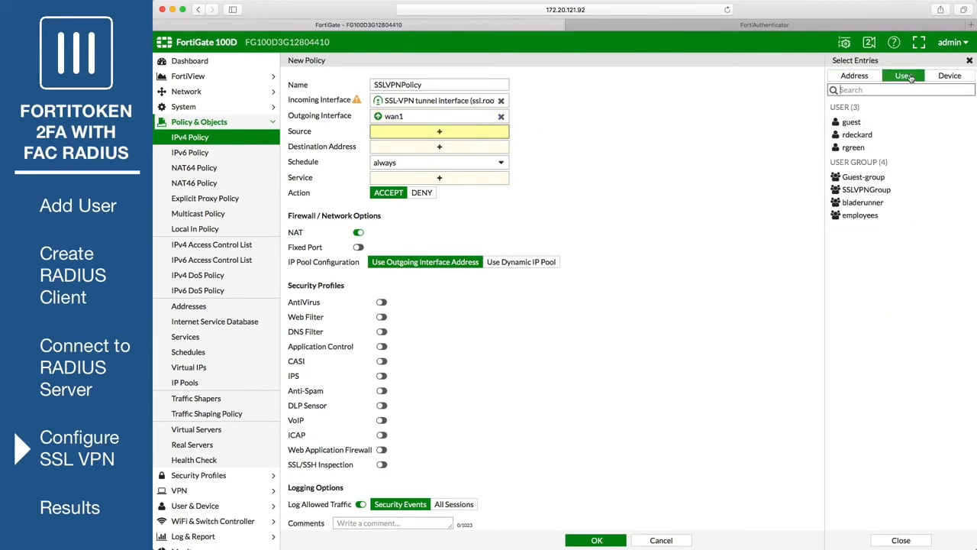
{"action": "left_click", "coordinate": [861, 190]}
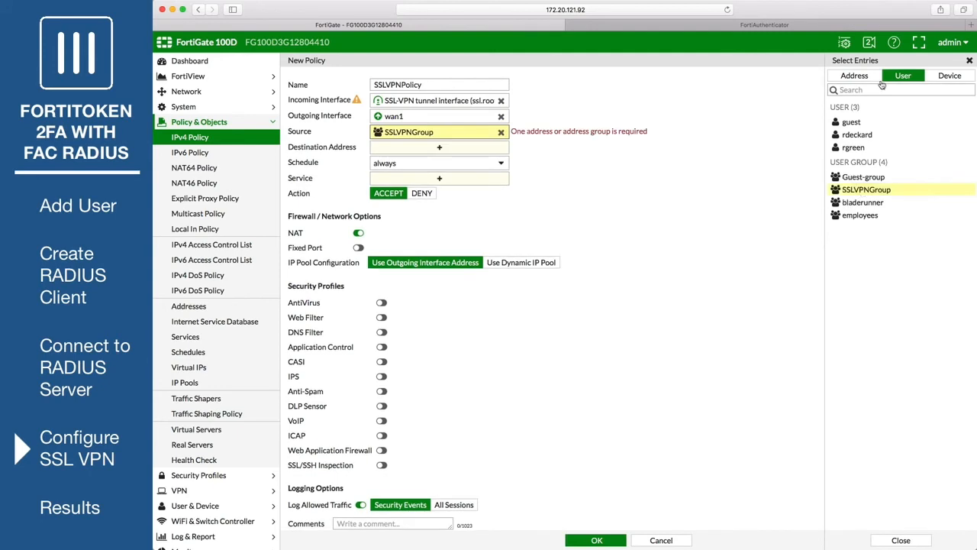
{"action": "left_click", "coordinate": [854, 76]}
{"action": "left_click", "coordinate": [857, 160]}
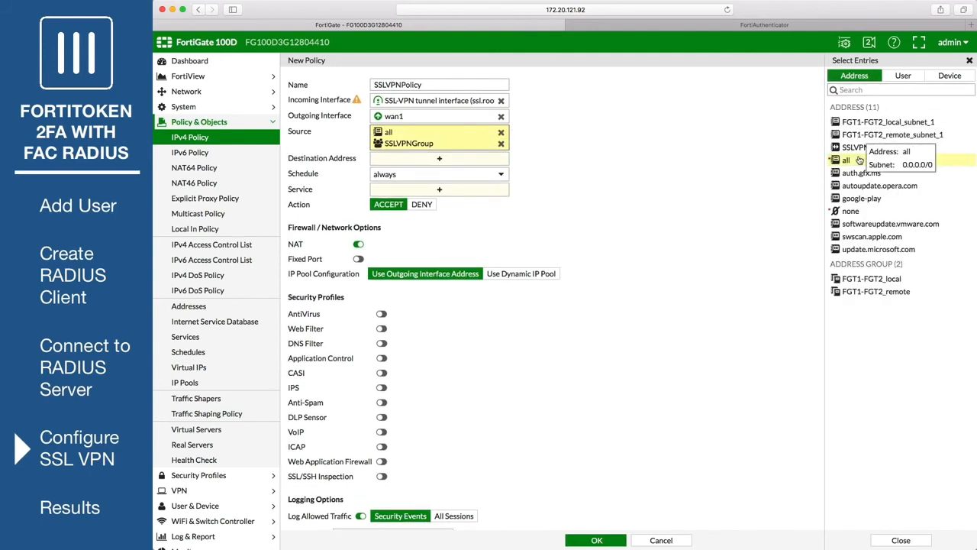
{"action": "left_click", "coordinate": [474, 162]}
{"action": "left_click", "coordinate": [857, 146]}
{"action": "left_click", "coordinate": [459, 194]}
{"action": "left_click", "coordinate": [849, 132]}
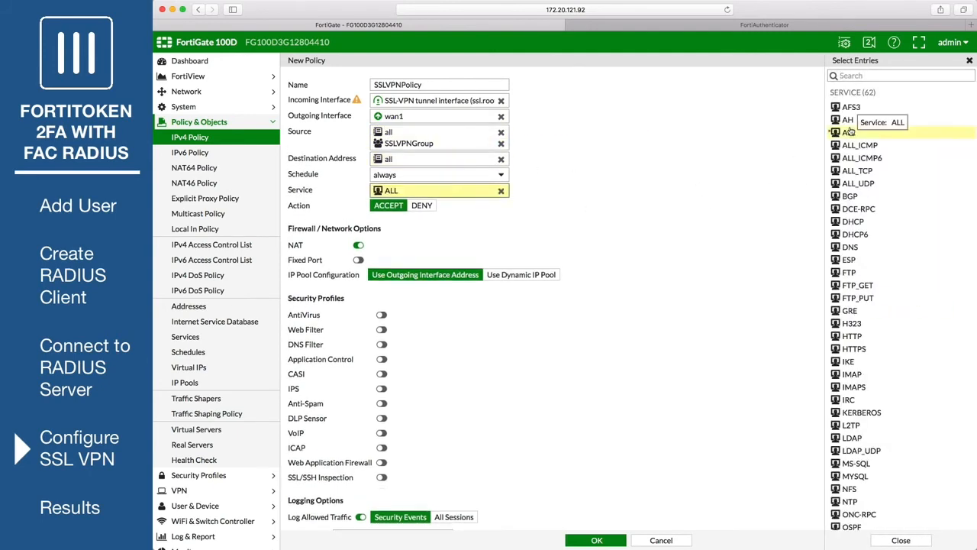
{"action": "left_click", "coordinate": [570, 229]}
{"action": "scroll", "coordinate": [571, 232], "scroll_direction": "down", "scroll_amount": 2}
{"action": "left_click", "coordinate": [580, 544]}
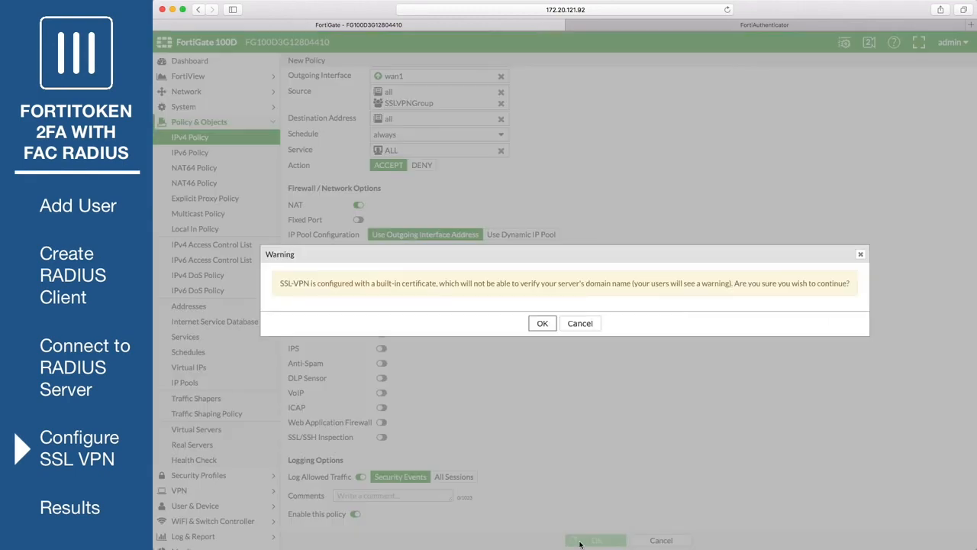
{"action": "left_click", "coordinate": [538, 326]}
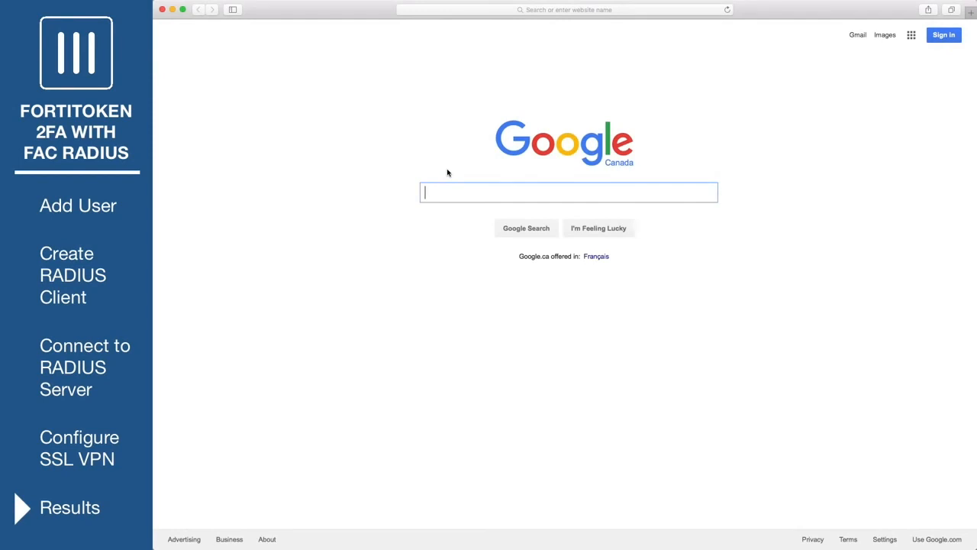
{"action": "left_click", "coordinate": [539, 10]}
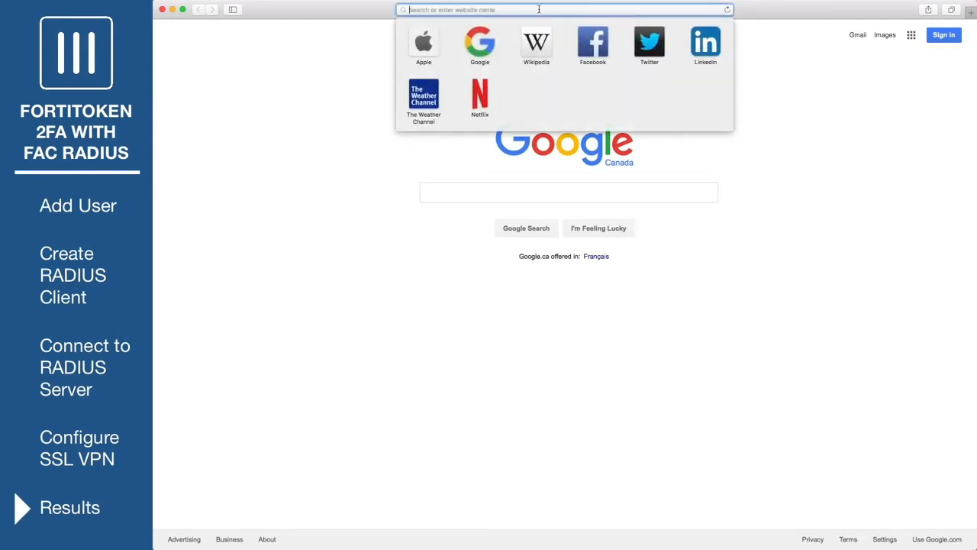
{"action": "type", "text": "https://172.20.121.92:10443"}
{"action": "key", "text": "Return"}
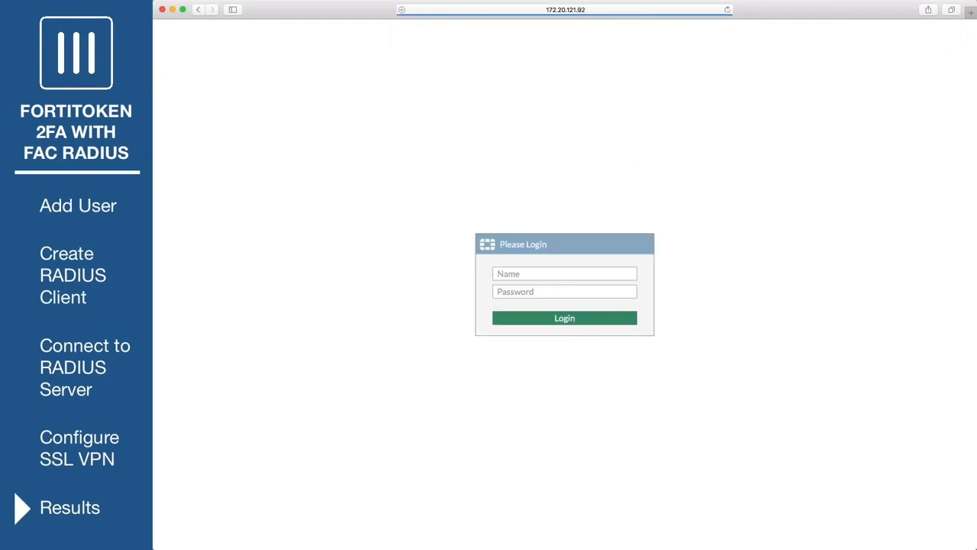
{"action": "left_click", "coordinate": [532, 271]}
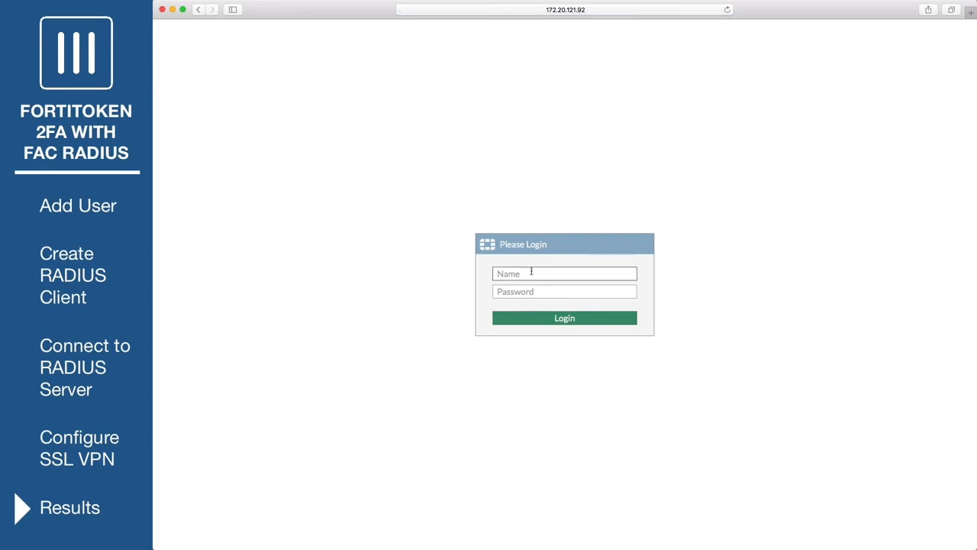
{"action": "key", "text": "Tab"}
{"action": "type", "text": "*"}
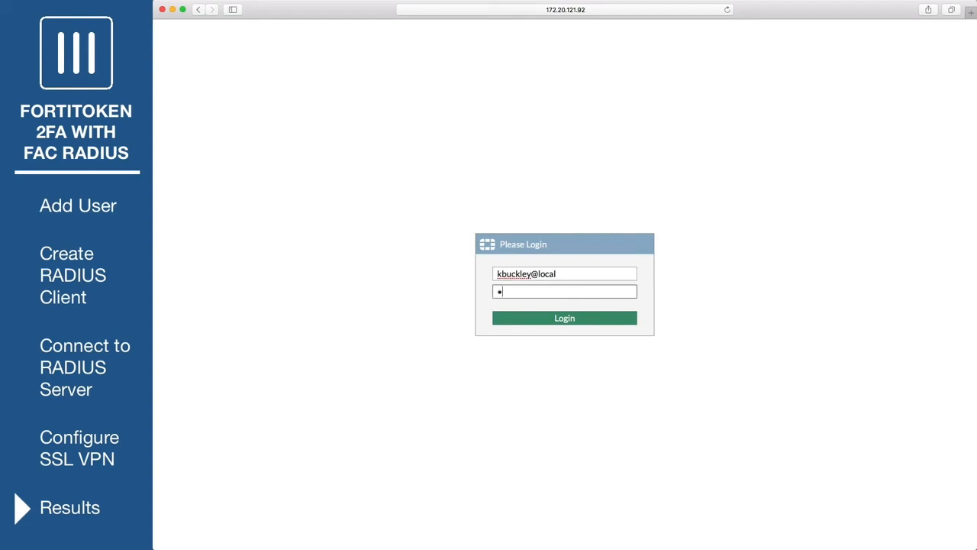
{"action": "type", "text": "*******"}
{"action": "left_click", "coordinate": [580, 322]}
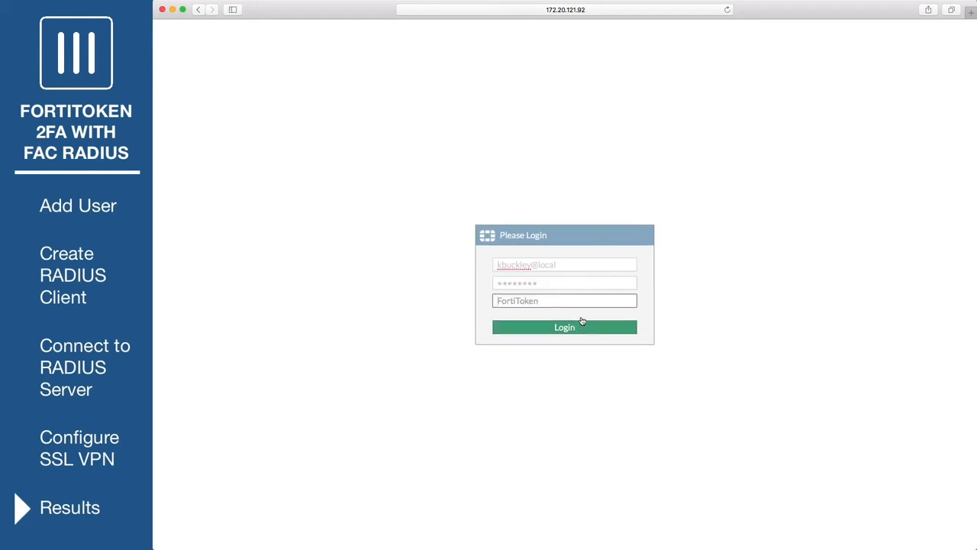
{"action": "type", "text": "*****"}
{"action": "left_click", "coordinate": [593, 328]}
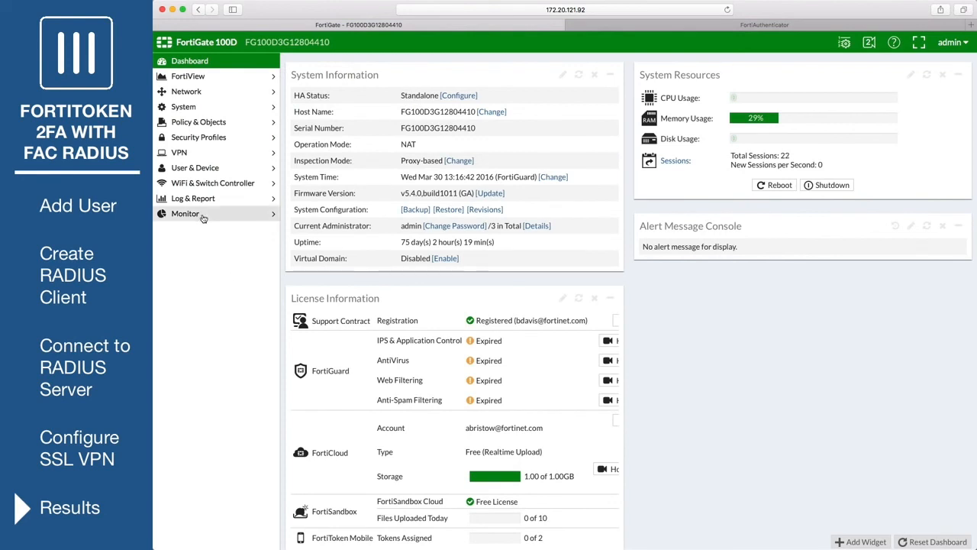
- Open the FortiGate SSL-VPN Monitor to confirm the token user's active session from 172.25.162.2
{"action": "left_click", "coordinate": [203, 217]}
{"action": "left_click", "coordinate": [220, 307]}
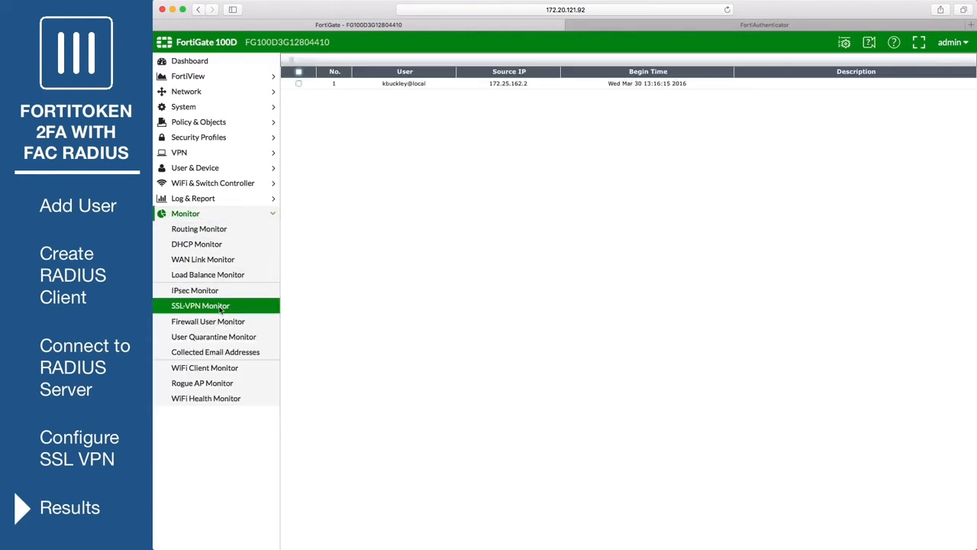